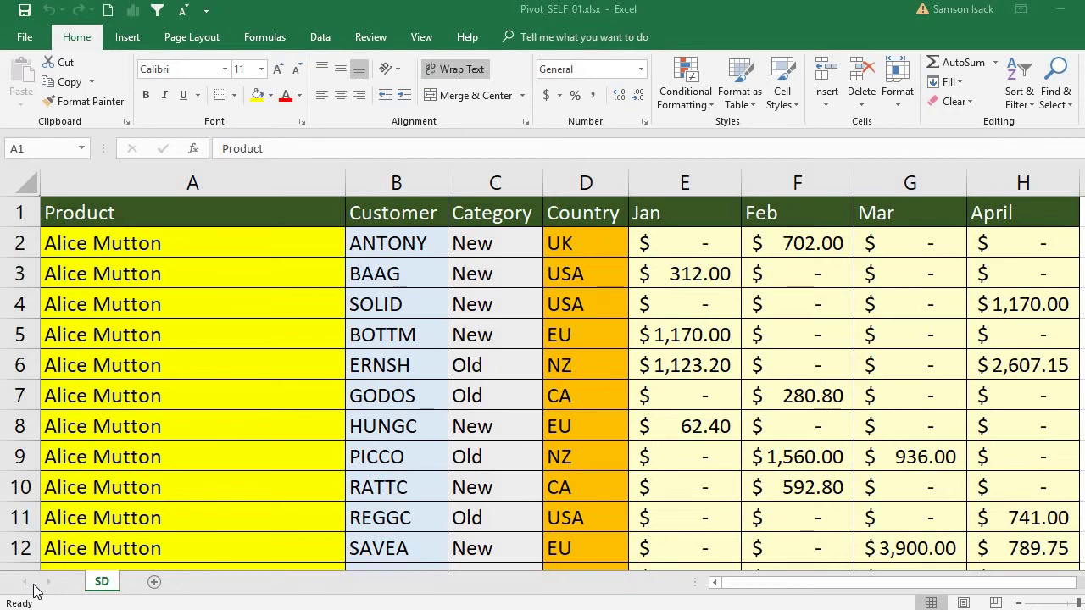
left_click(232, 210)
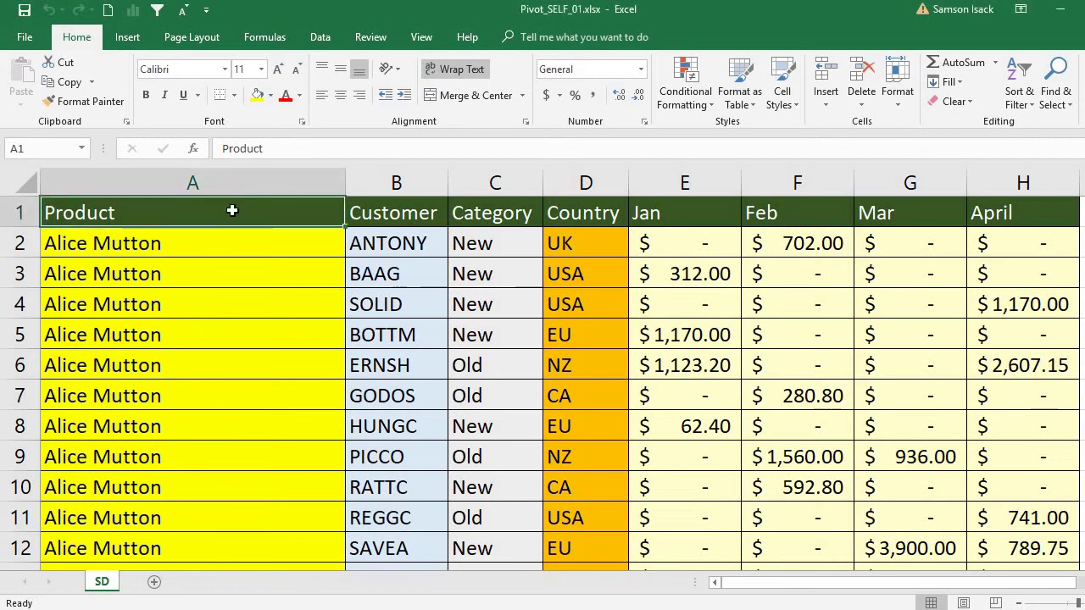
left_click(424, 218)
left_click(513, 212)
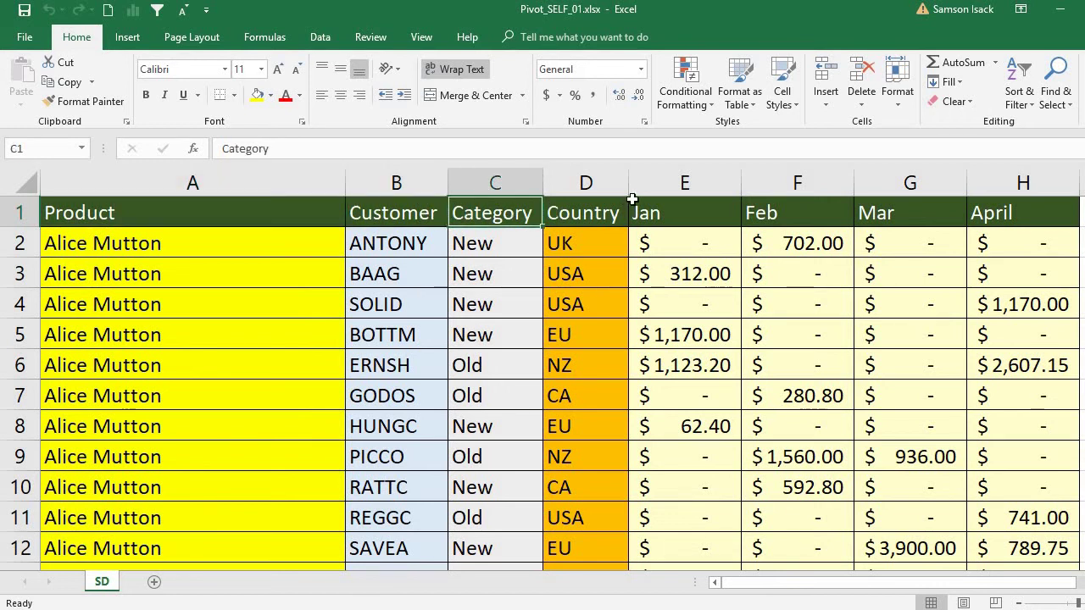
left_click(600, 234)
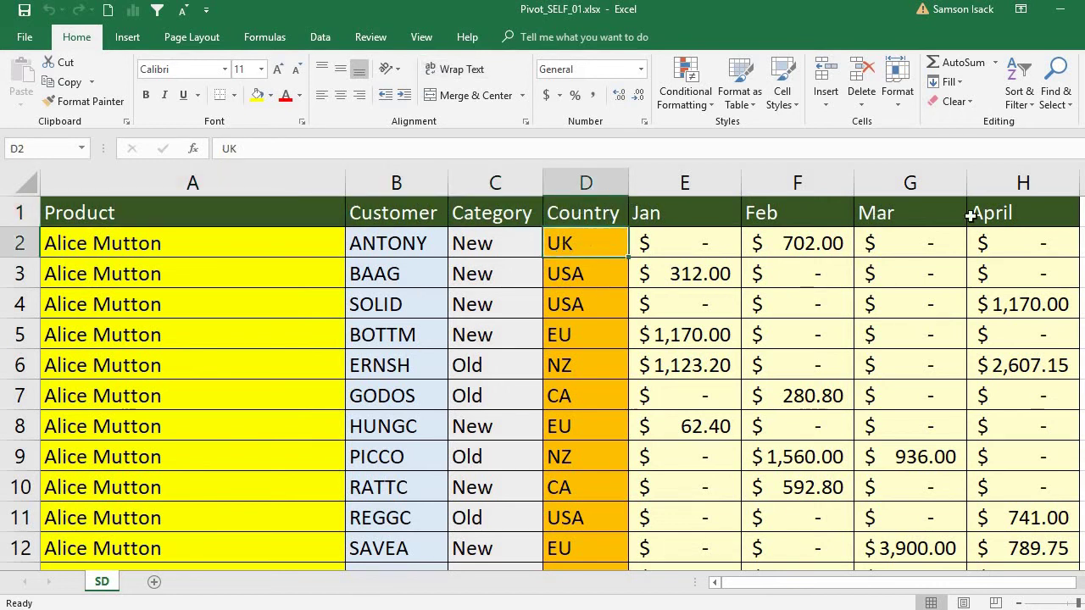
- Create a PivotTable on a new worksheet from the full data range A1:H278 of the SD sheet
left_click(306, 209)
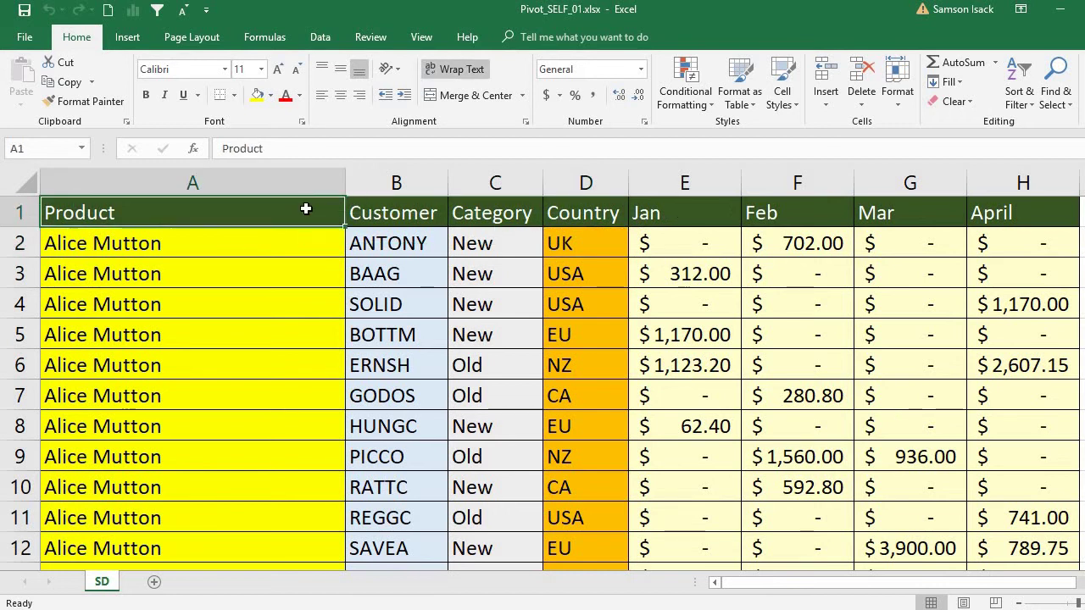
key("ctrl+Right")
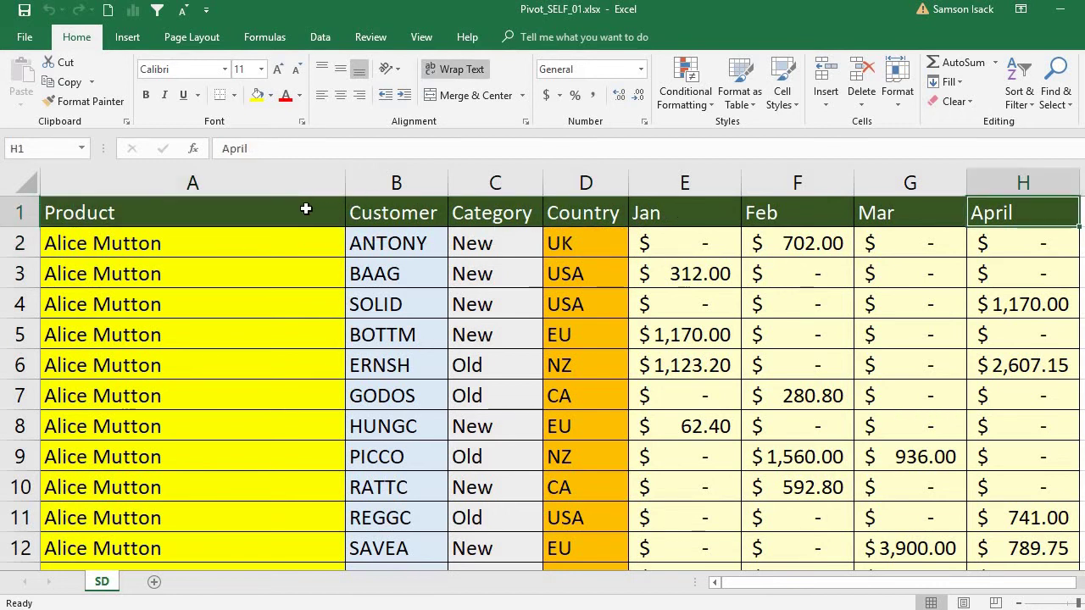
key("ctrl+shift+Down")
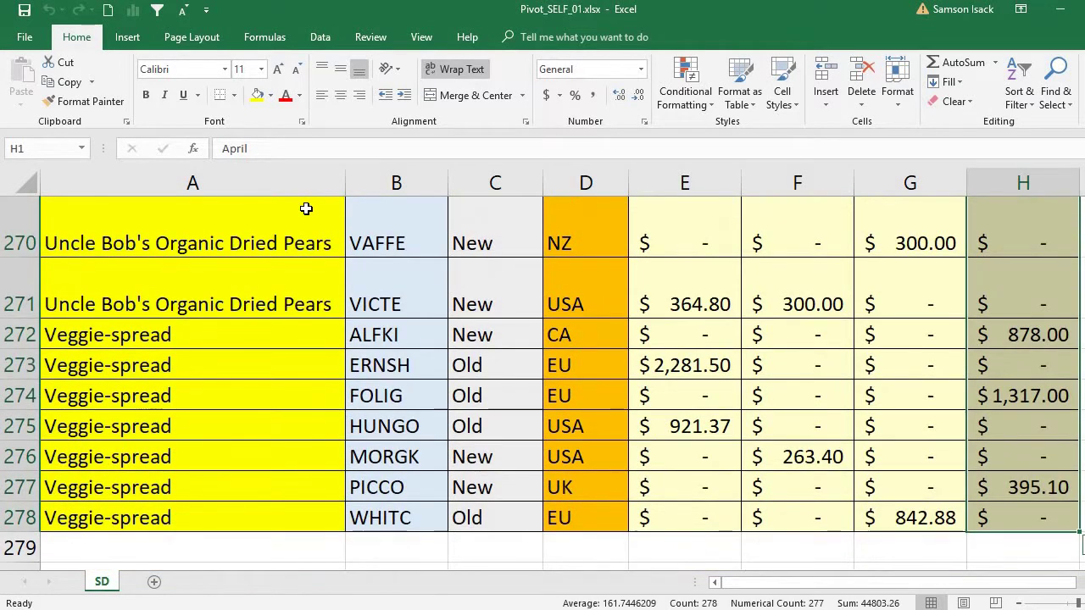
key("ctrl+shift+Left")
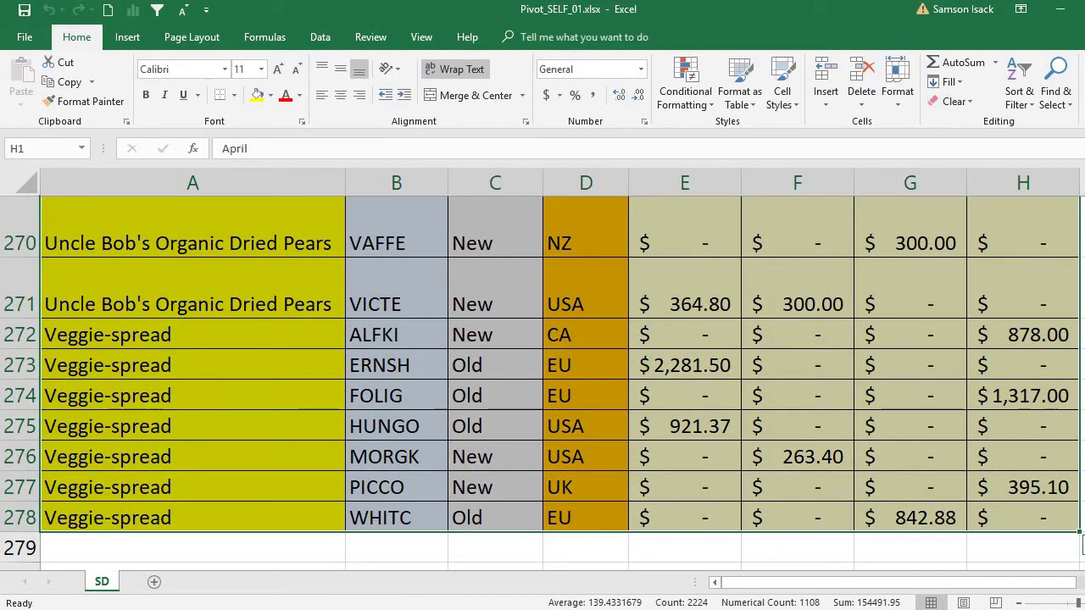
scroll(1081, 546, "up", 20)
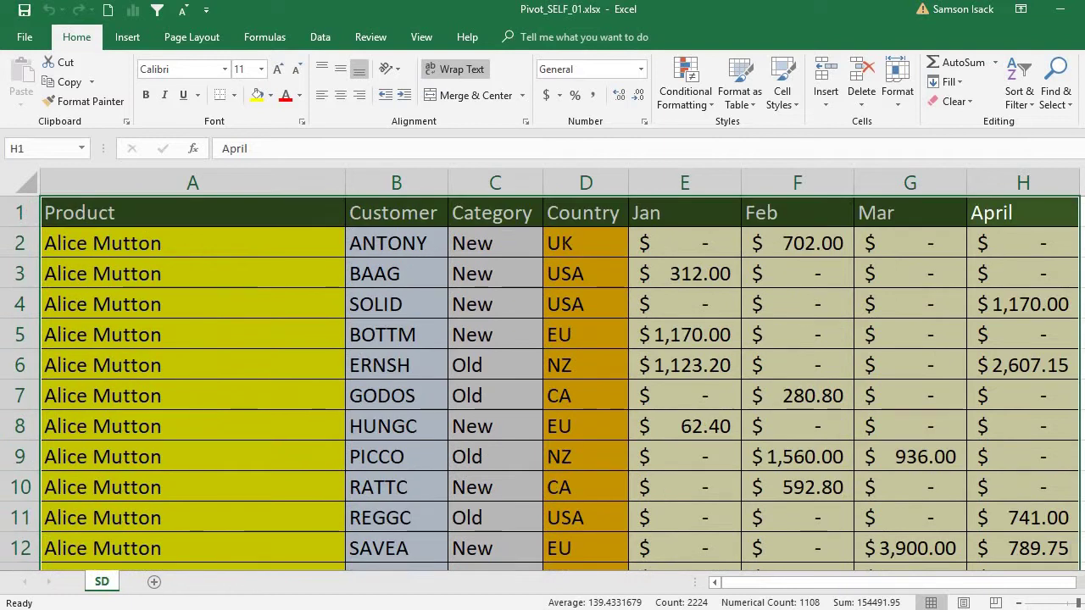
left_click(136, 38)
left_click(26, 98)
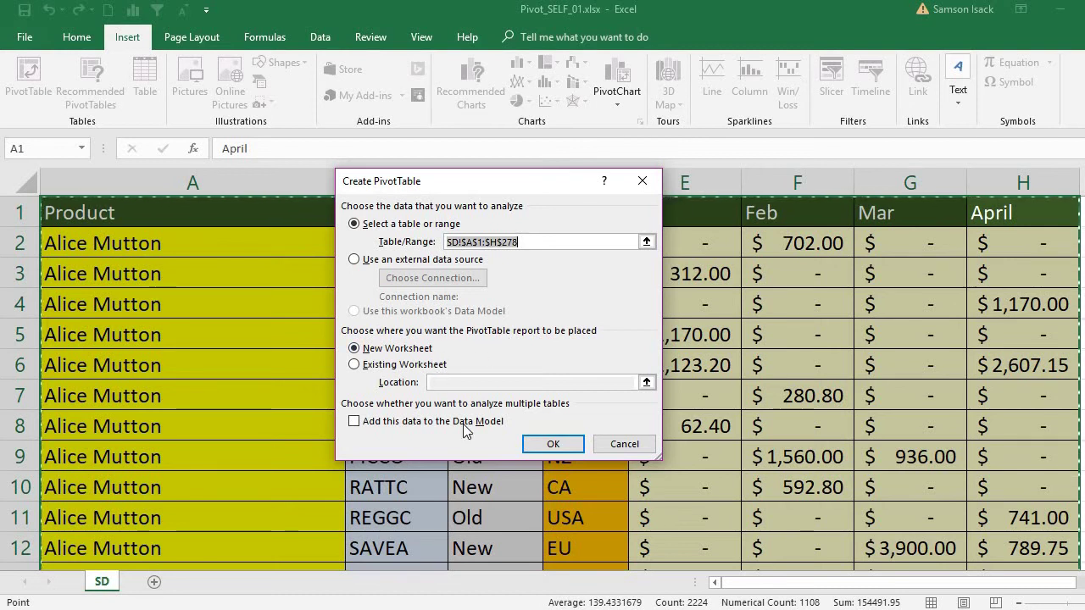
left_click(552, 445)
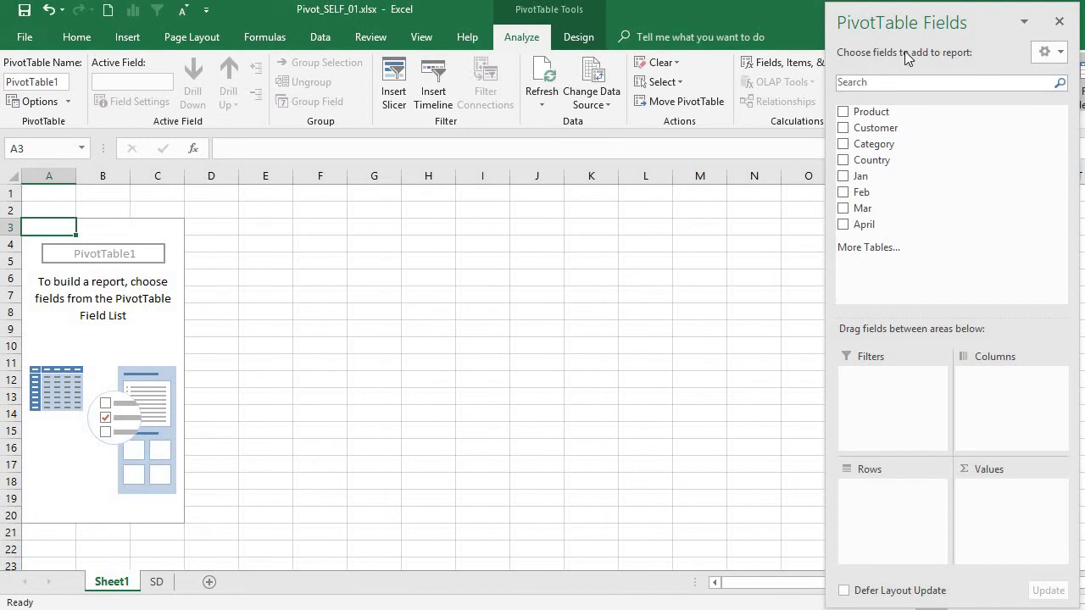
- Lay out the PivotTable with Product as rows, the sum of Jan as values and Category as columns
left_click(881, 112)
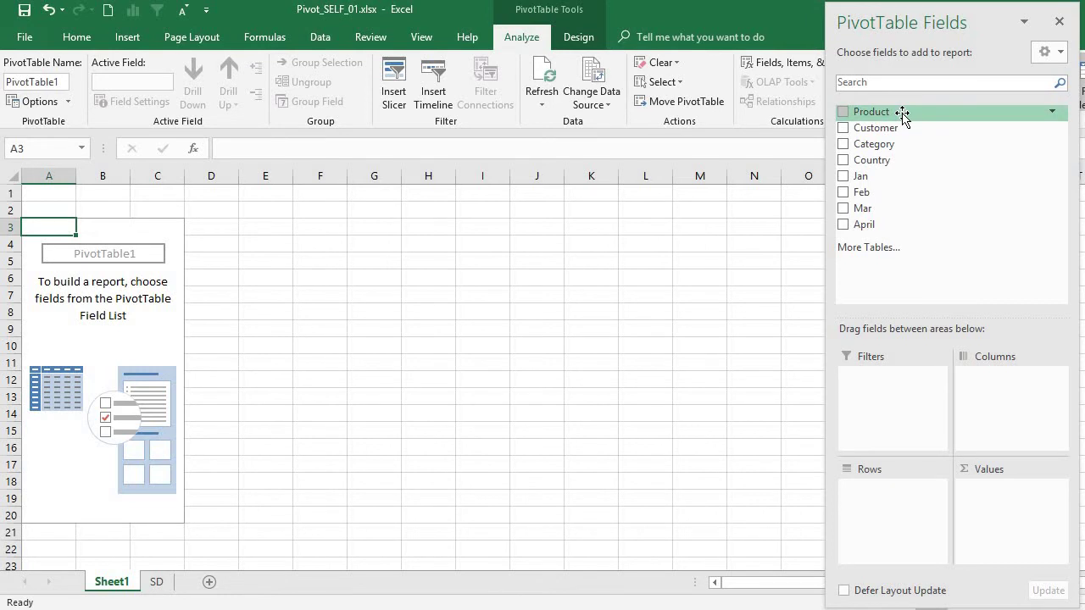
left_click_drag(906, 109, 921, 532)
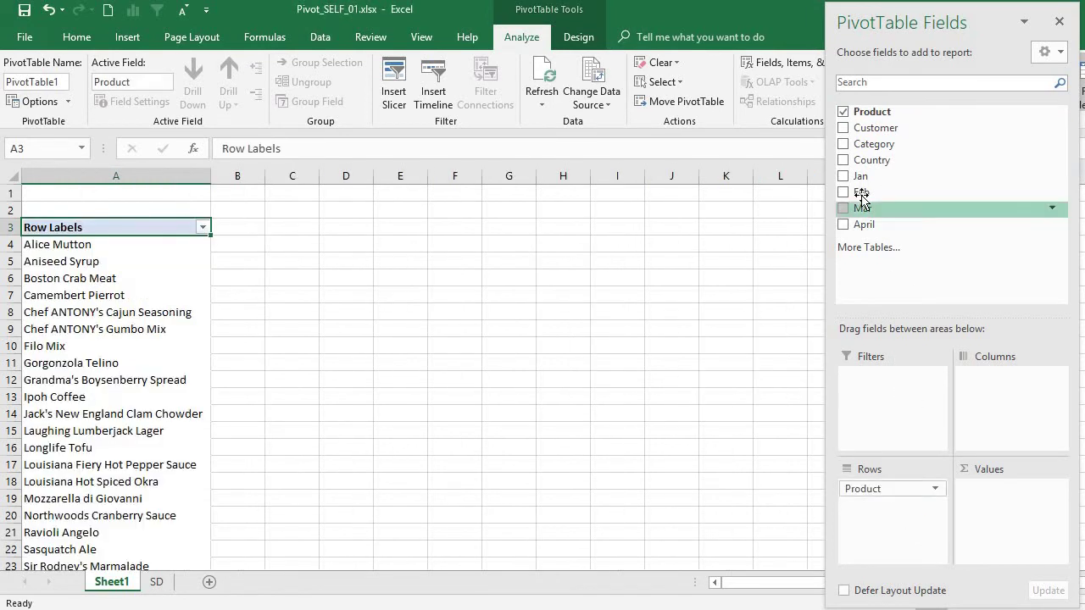
left_click_drag(864, 176, 994, 499)
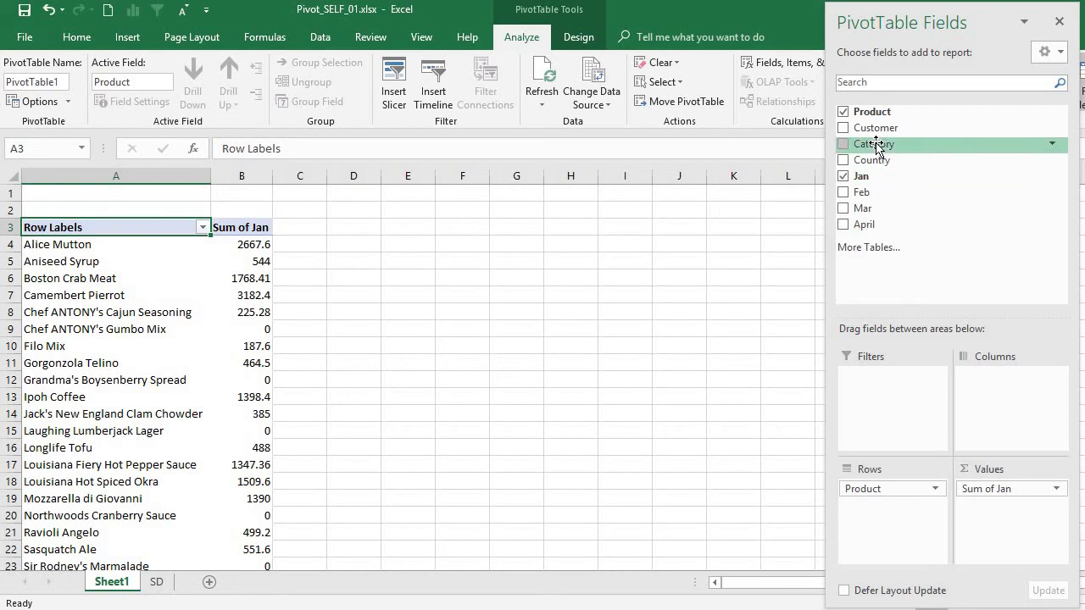
left_click_drag(875, 146, 1007, 404)
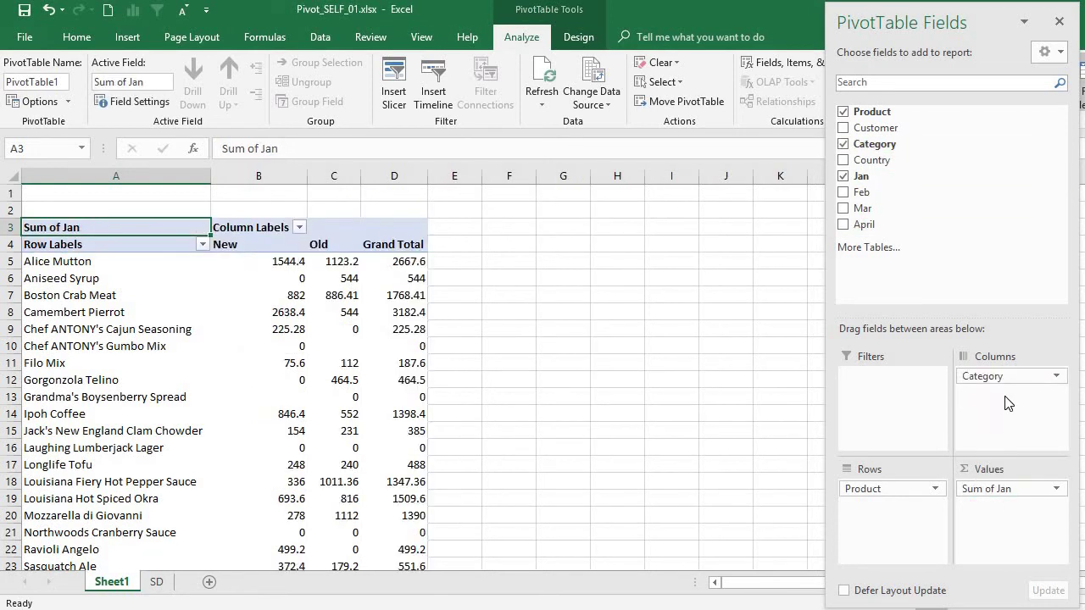
- Rename the PivotTable's row labels header to PRODUCTS and its column labels header to CATEGORY
left_click(128, 244)
type("PRODUCTS")
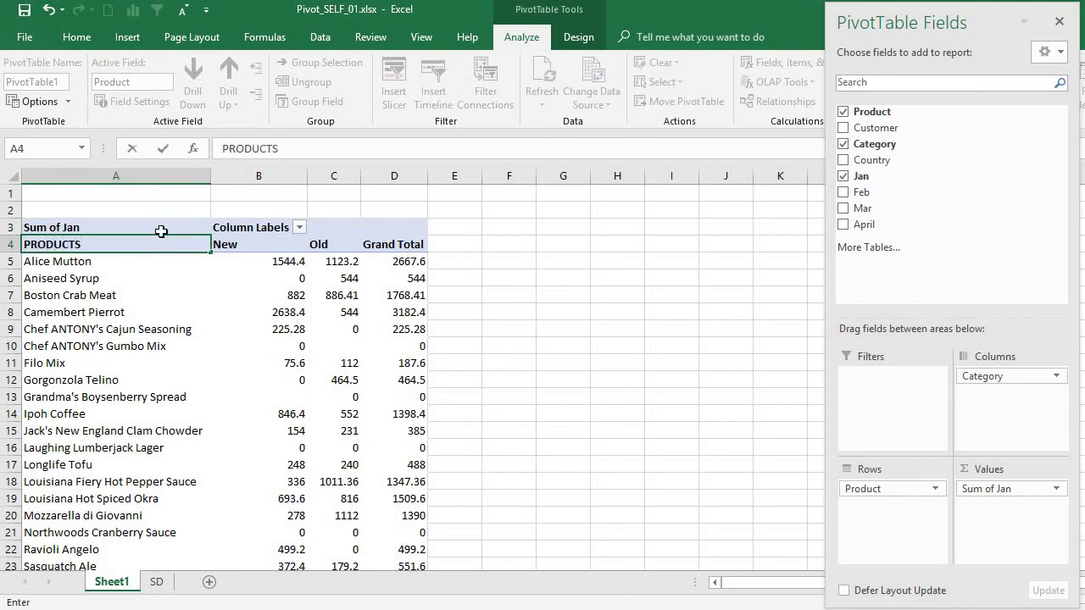
left_click(232, 226)
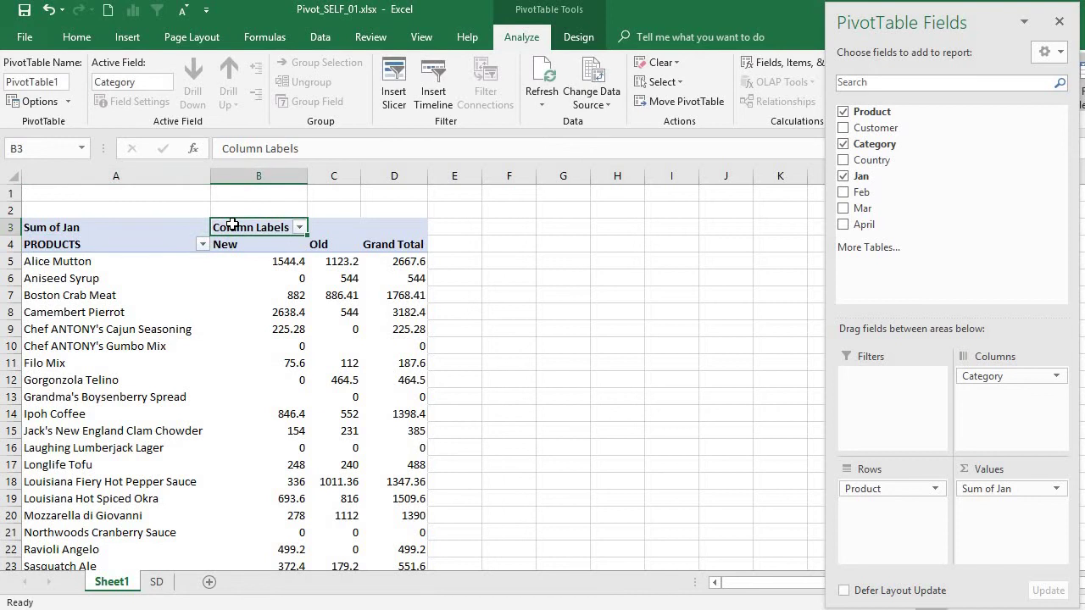
type("CA")
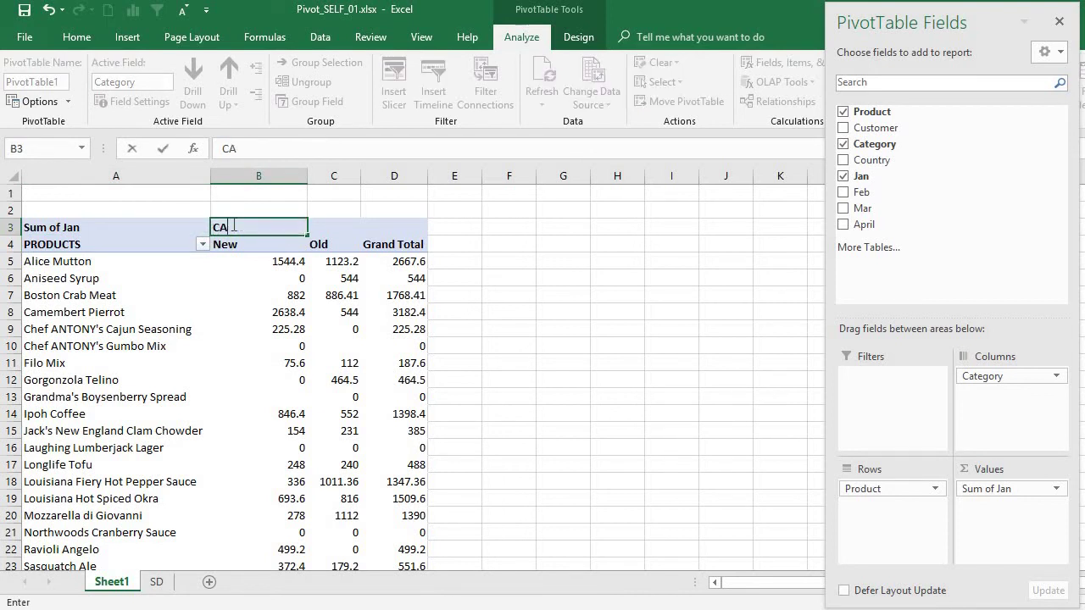
type("TEGORY")
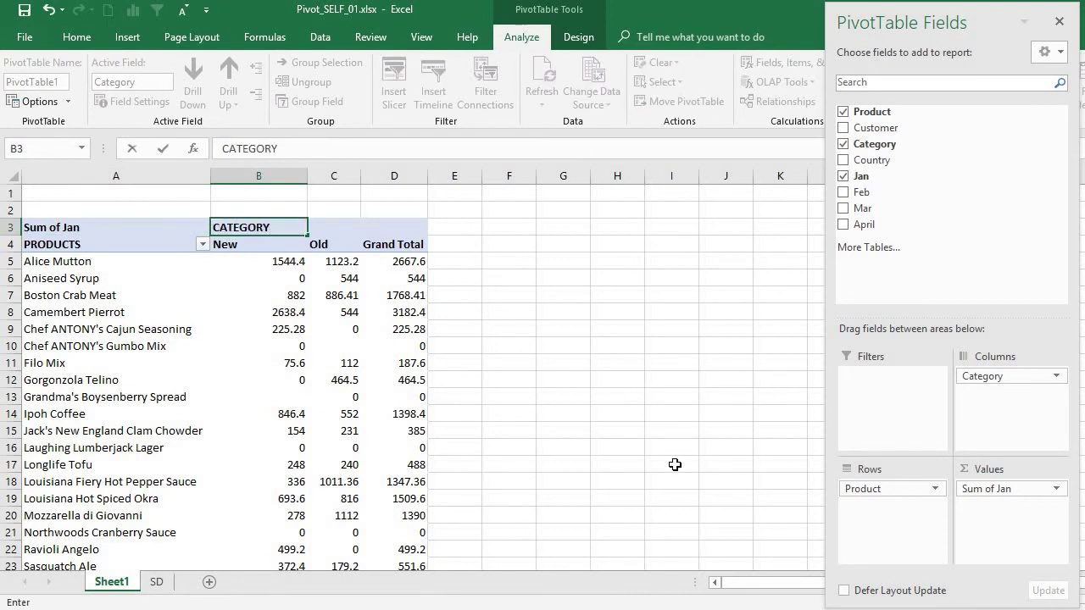
left_click(244, 383)
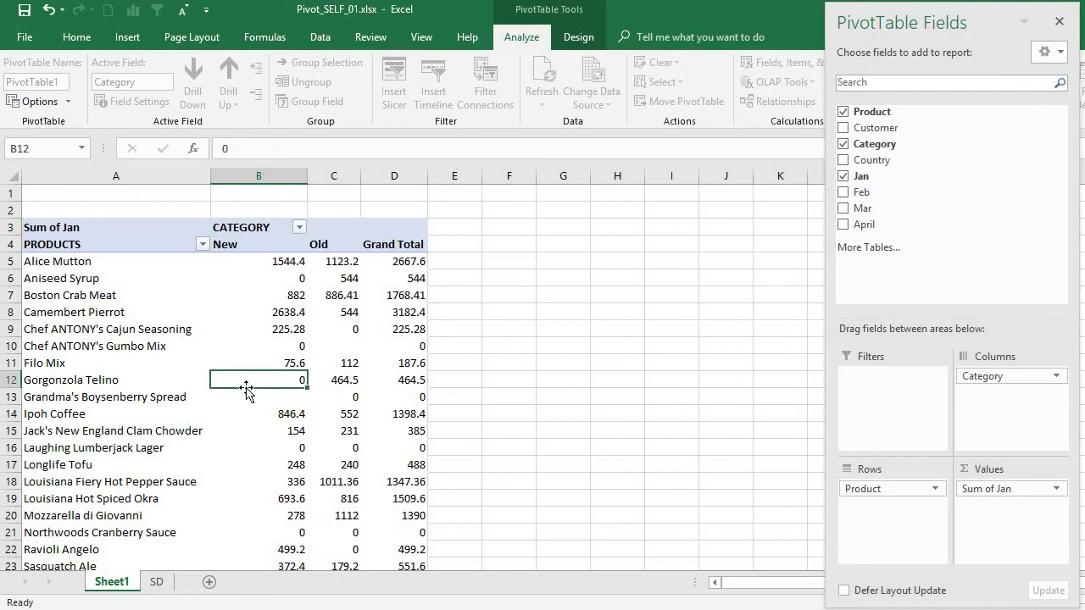
- Rename the PivotTable's value header in A3 to "Sum of Jan Sales"
left_click(130, 220)
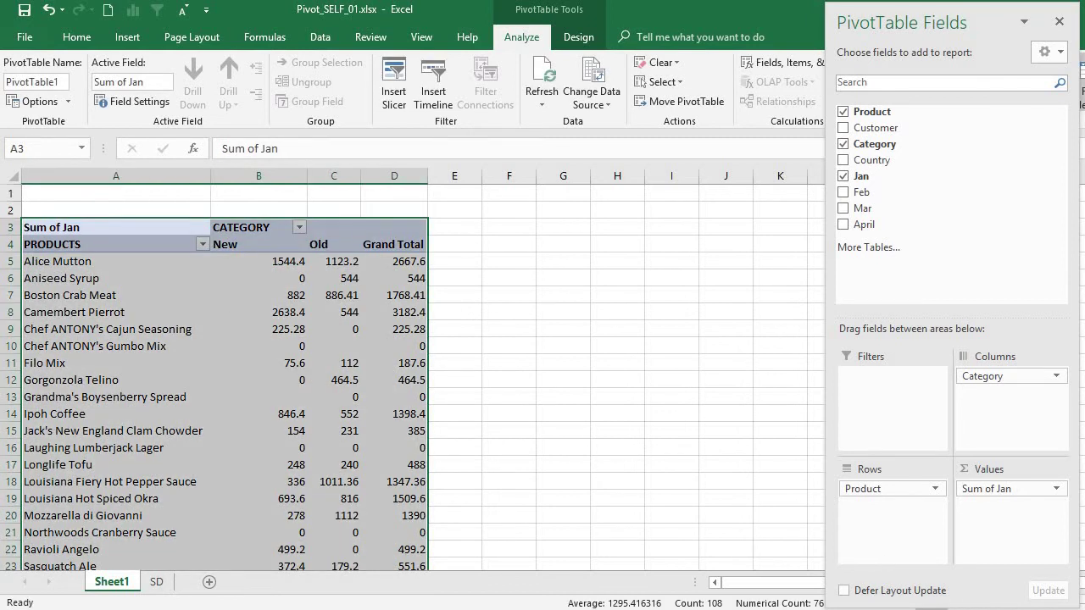
scroll(413, 370, "up", 4)
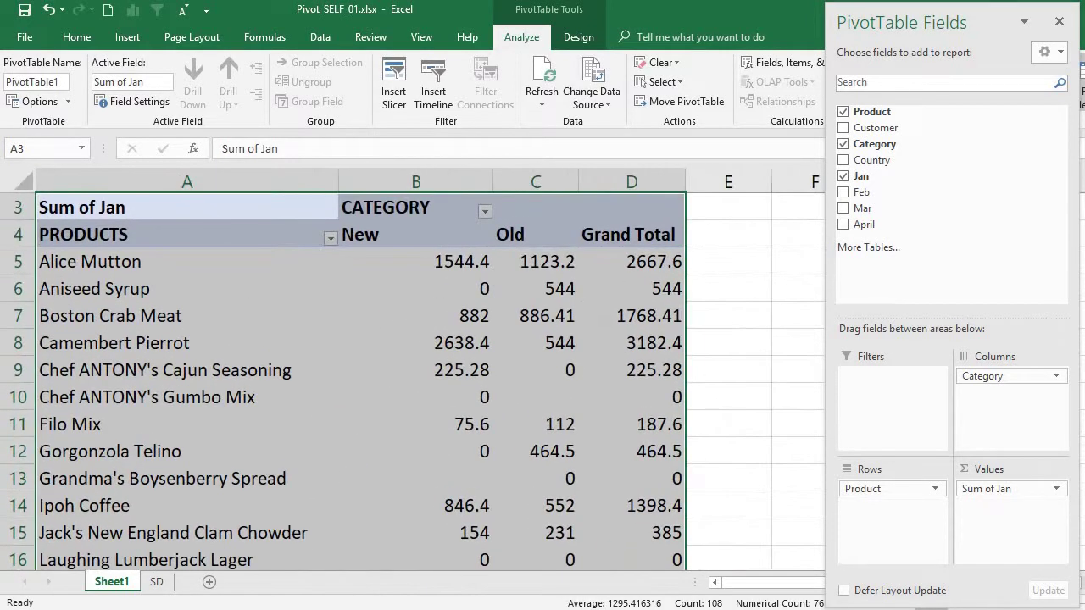
scroll(326, 279, "up", 1)
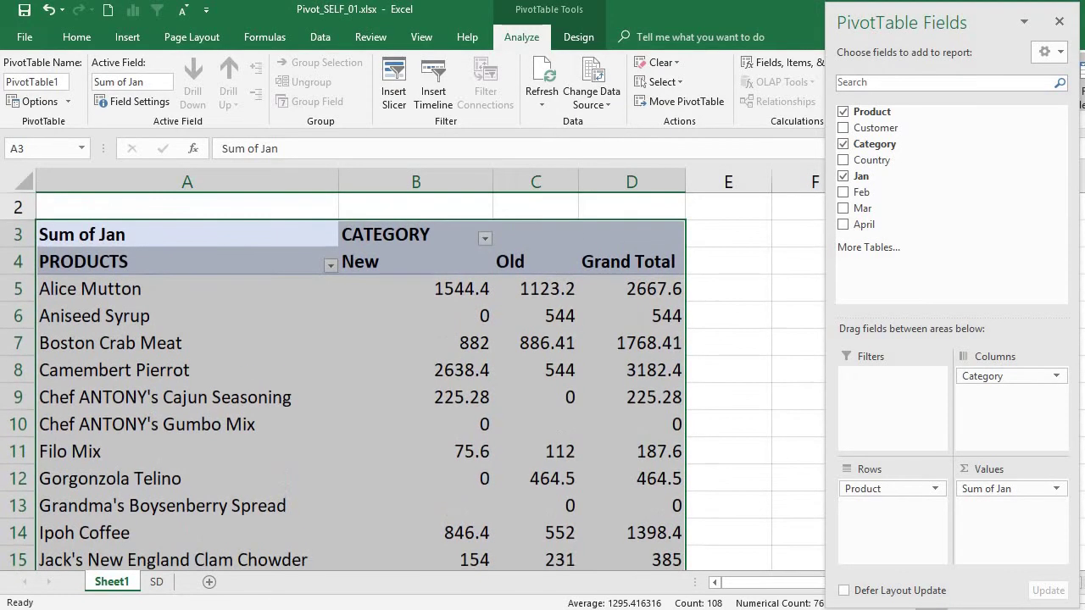
left_click(289, 250)
left_click(290, 250)
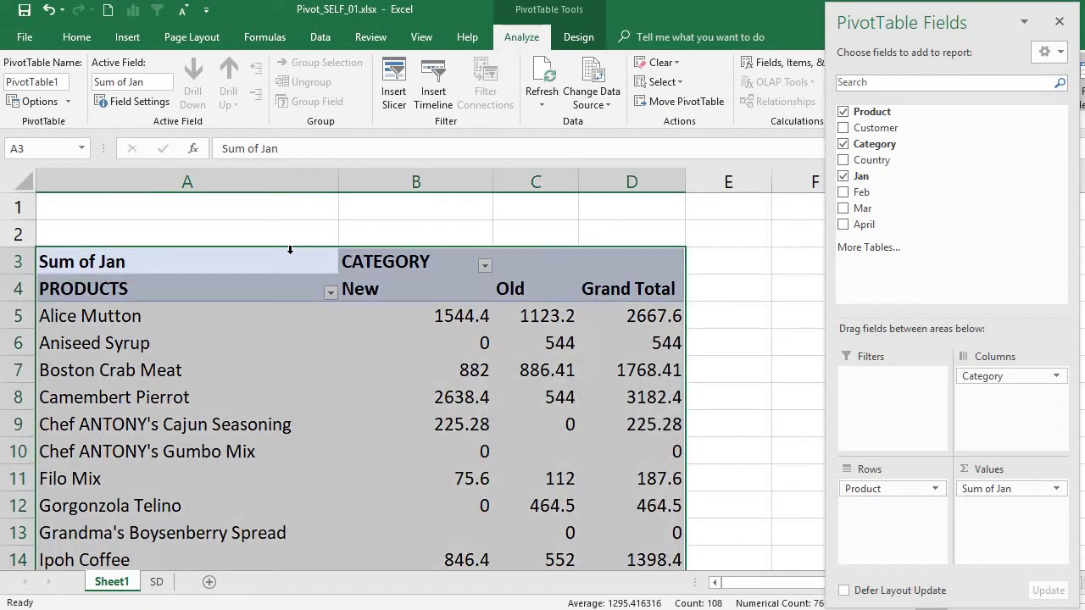
left_click(290, 250)
double_click(287, 259)
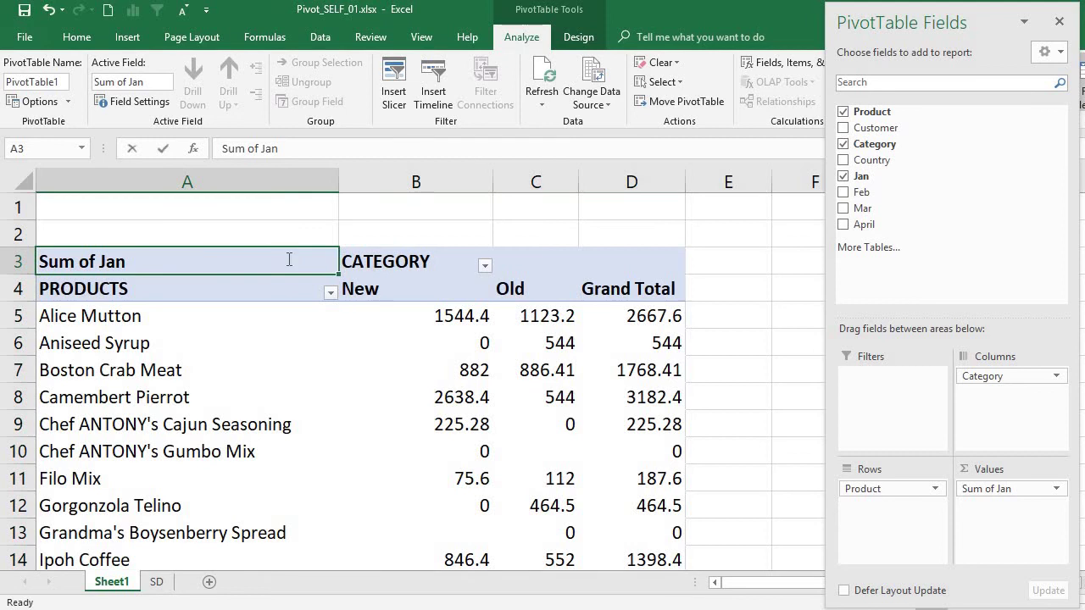
type("Sales")
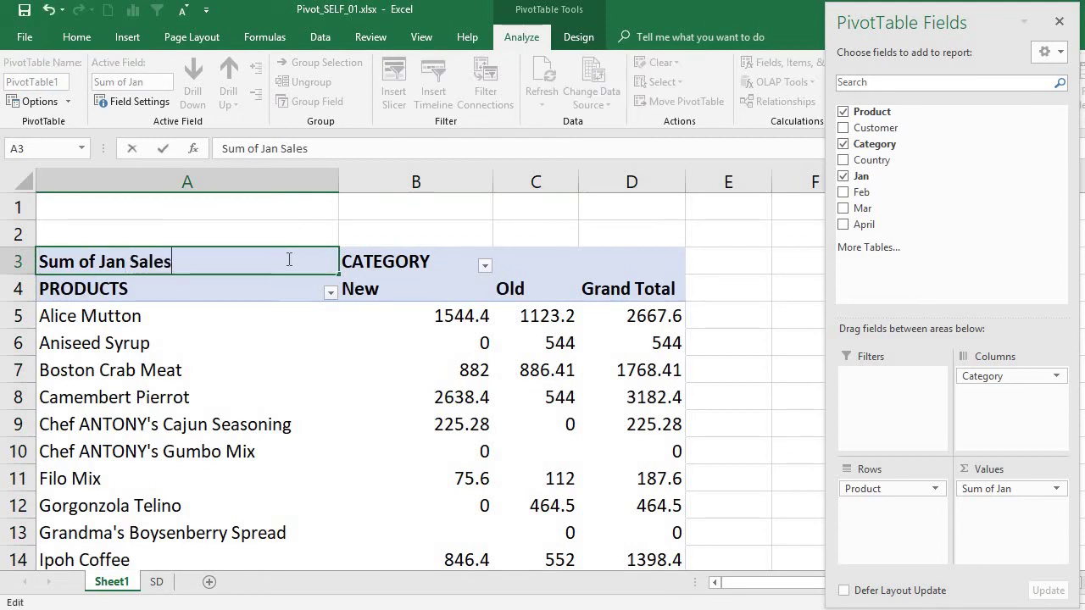
left_click(274, 373)
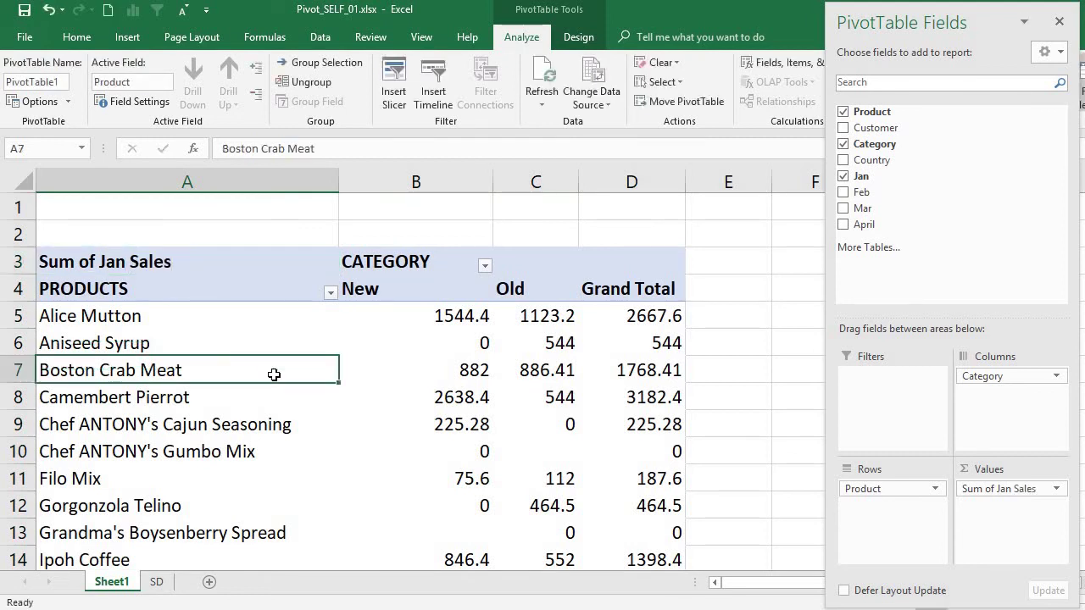
- Add the Customer field as a report filter, view its list of customers and keep all of them included
left_click(208, 507)
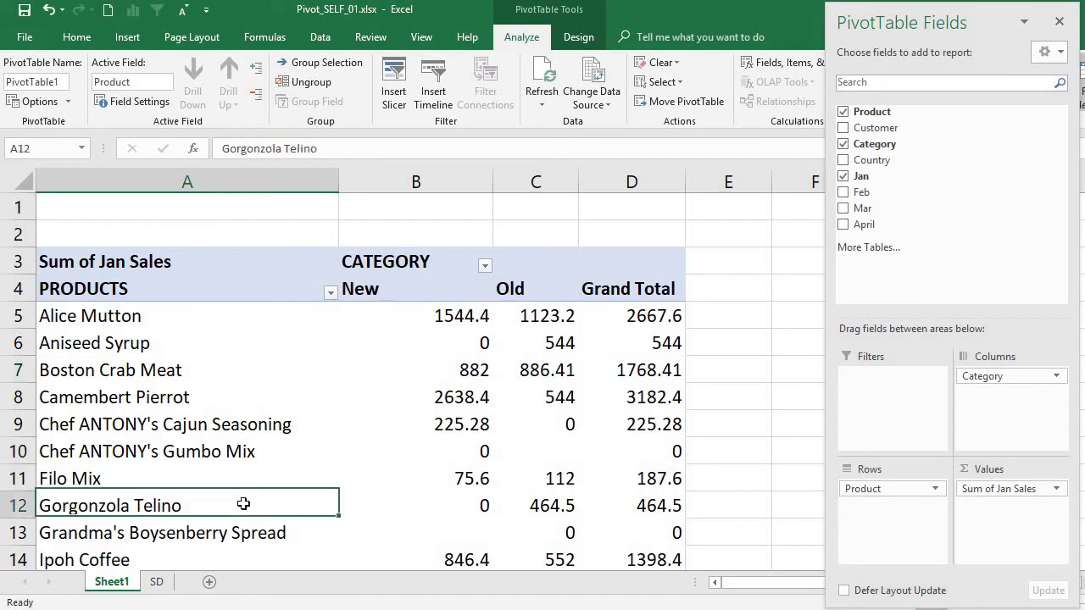
left_click(200, 321)
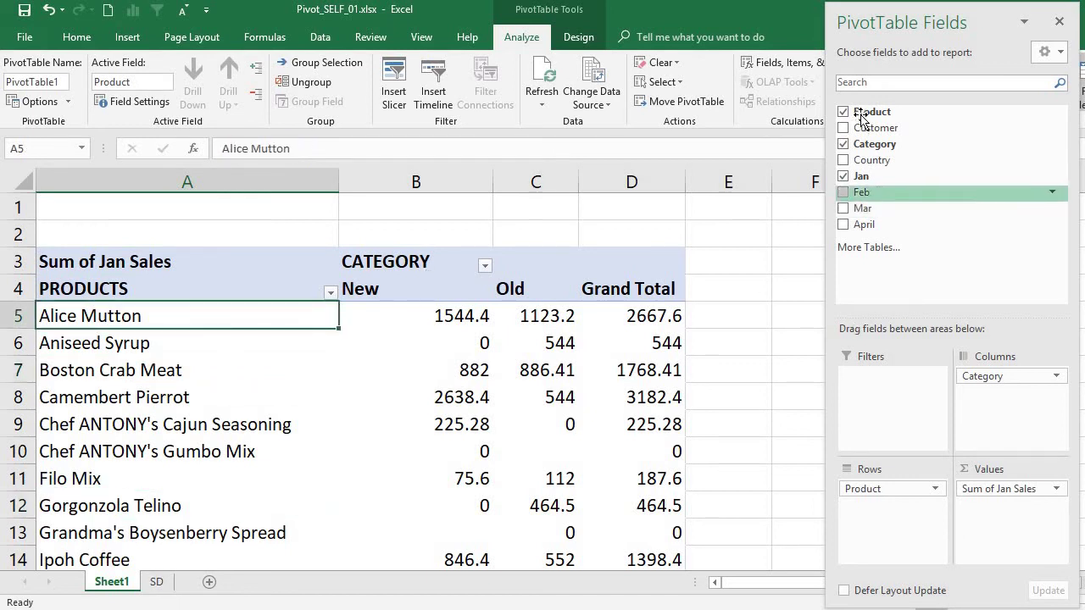
left_click_drag(861, 134, 896, 399)
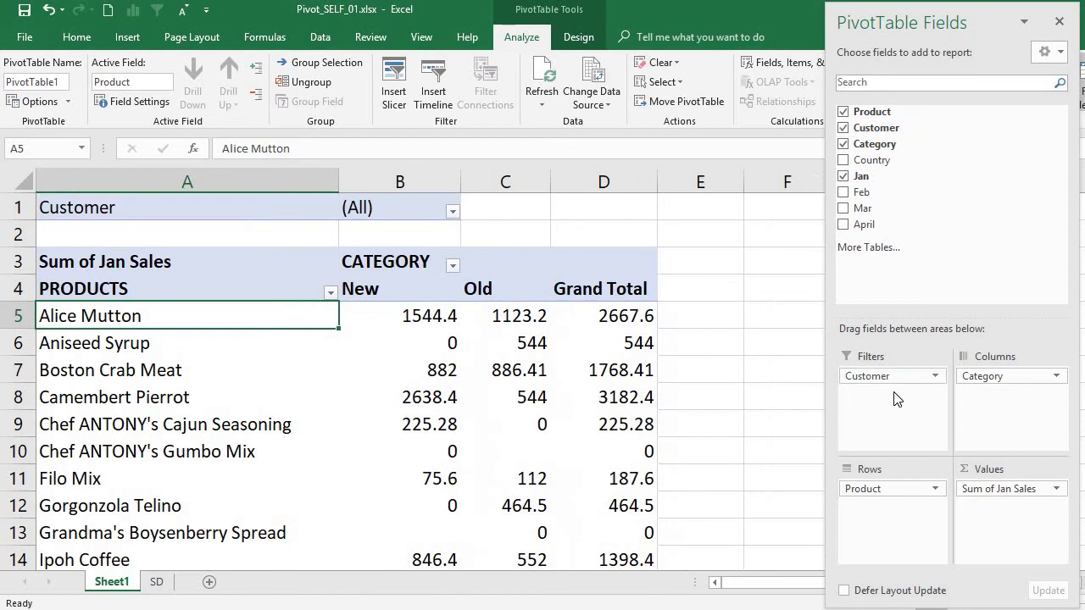
left_click(452, 211)
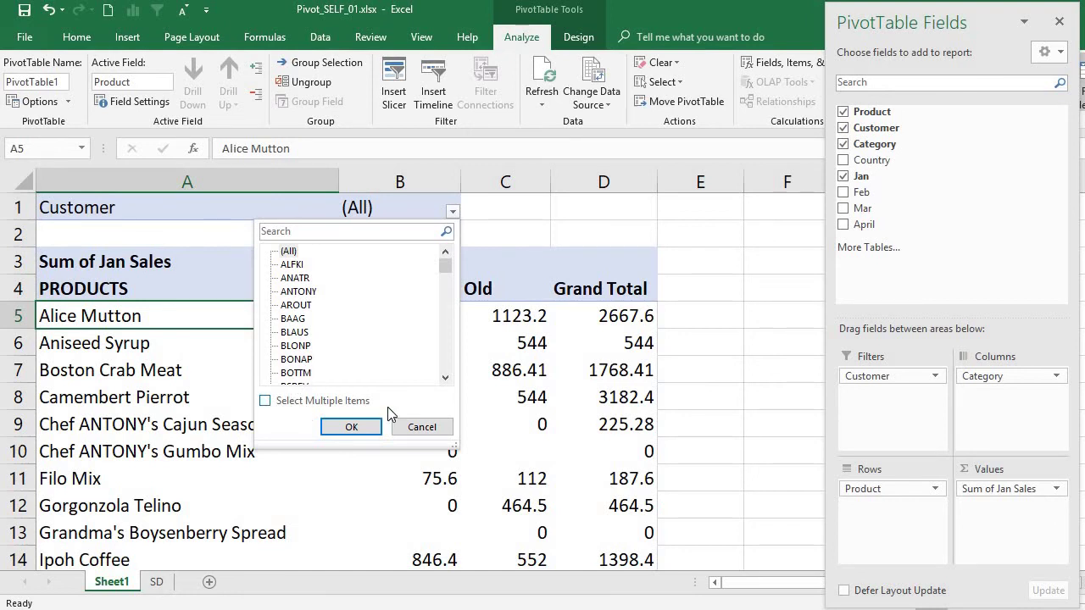
left_click(354, 426)
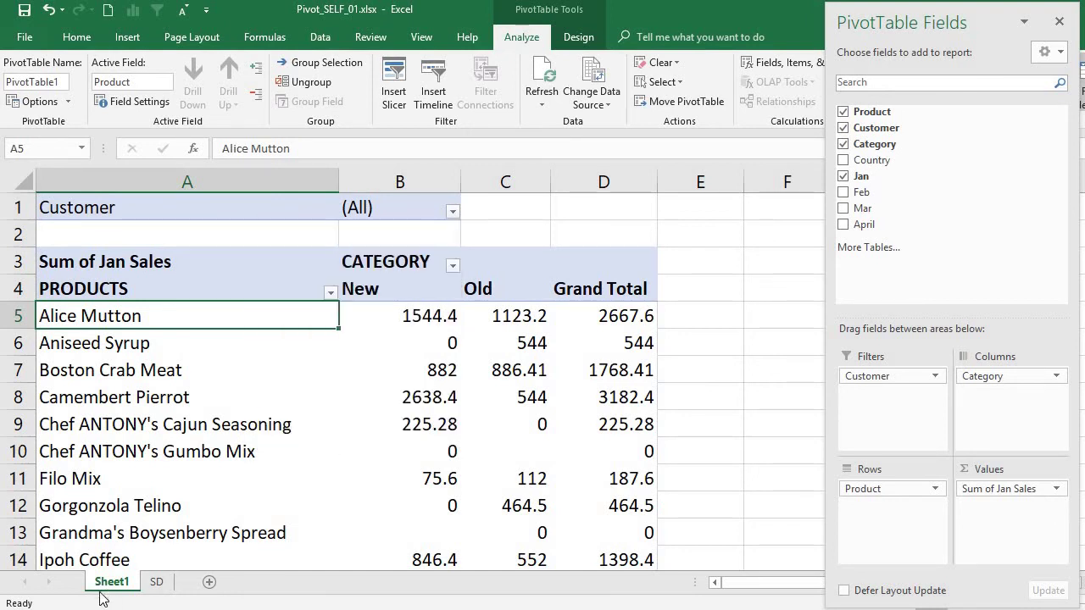
- Check the entries in the Customer column of the source data on the SD sheet
left_click(156, 581)
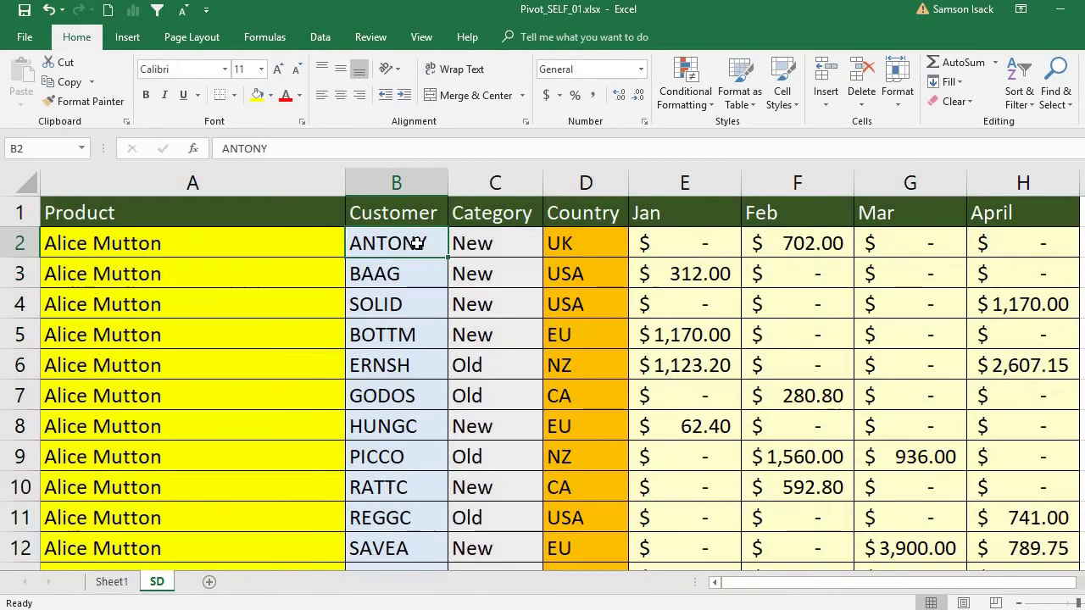
left_click(415, 243)
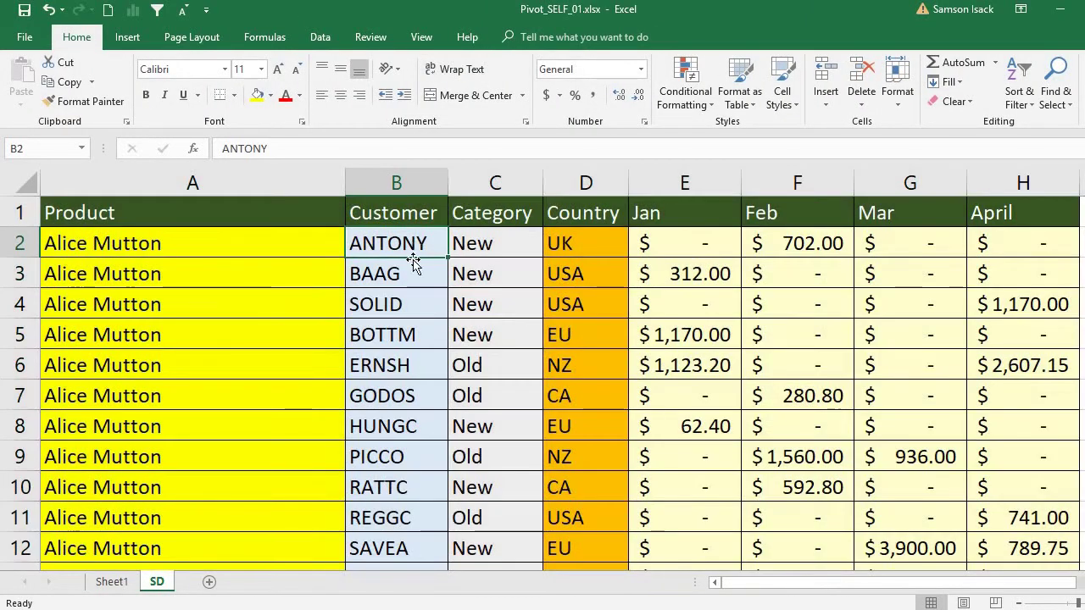
left_click(397, 308)
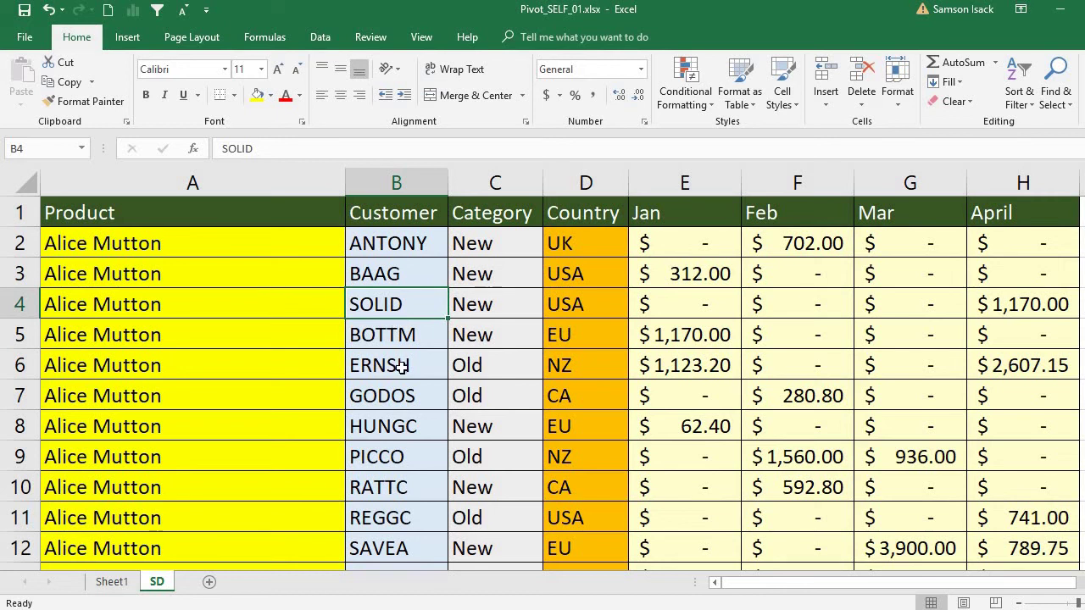
- Look up SOLID in the PivotTable's Customer filter list on Sheet1 and leave the filter unchanged
left_click(103, 582)
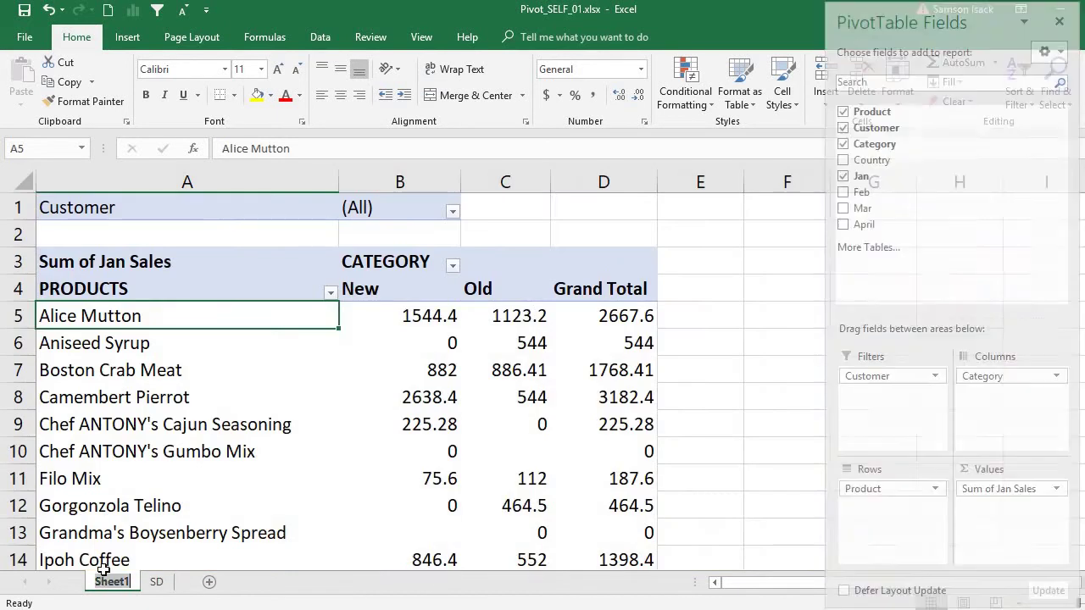
left_click(453, 214)
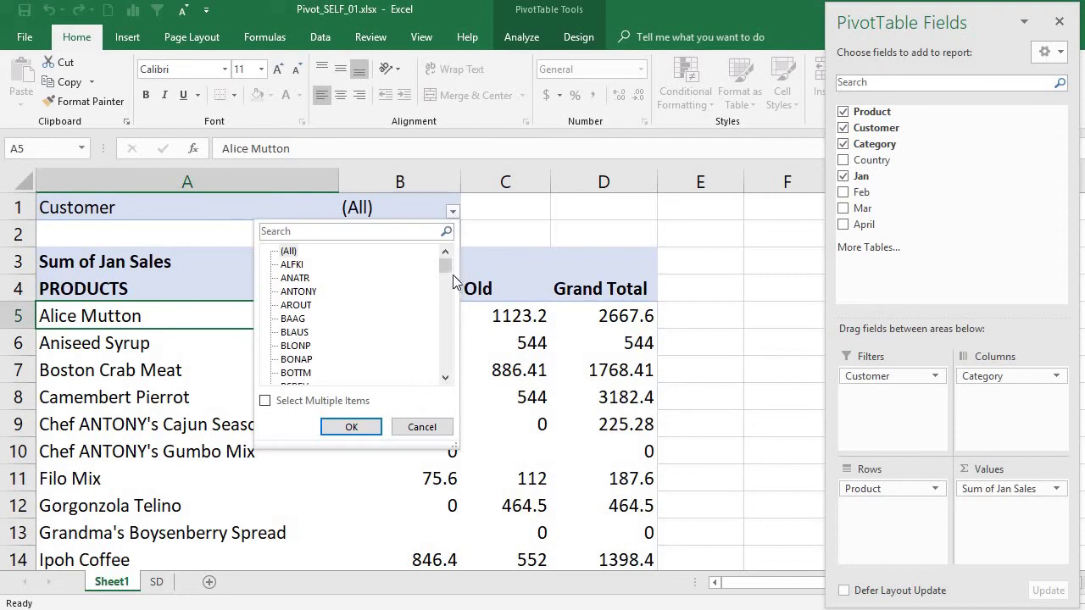
left_click_drag(451, 270, 456, 350)
left_click(294, 361)
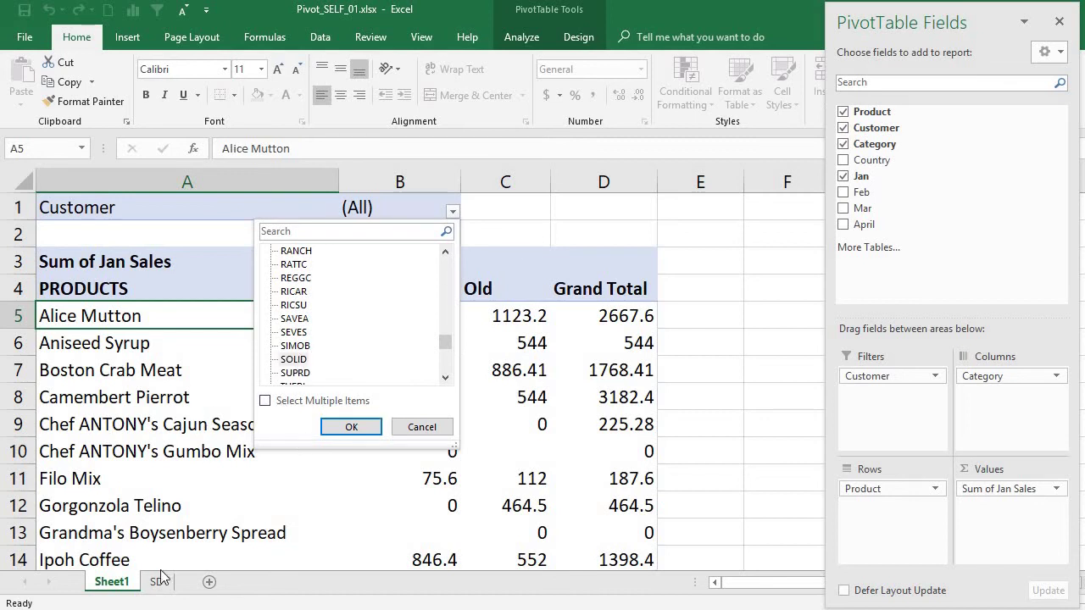
left_click(421, 427)
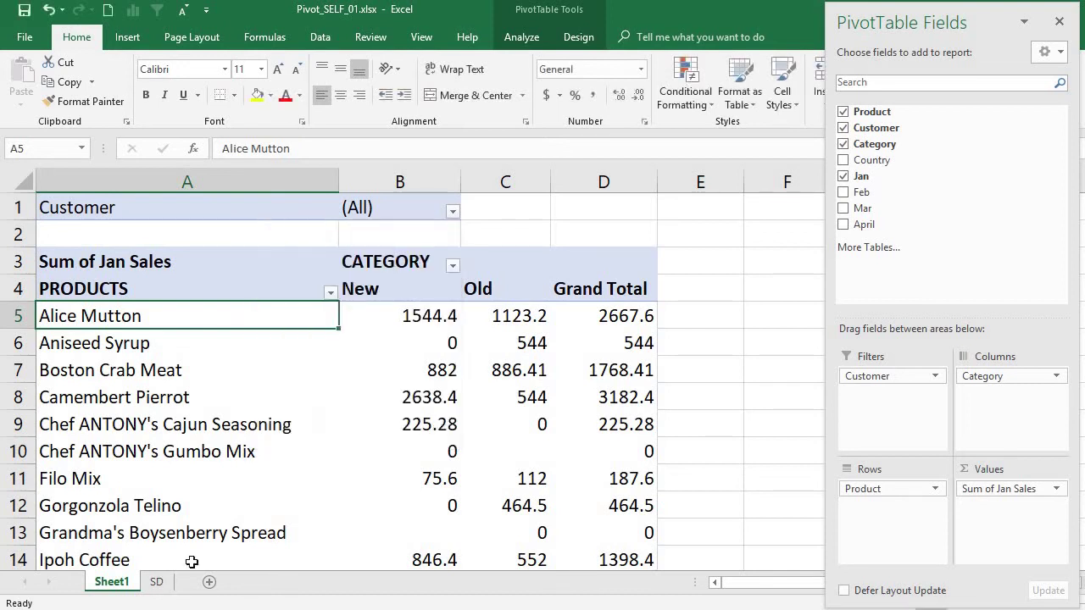
- Change the customer in cell B4 of the SD sheet to BOLID
left_click(156, 583)
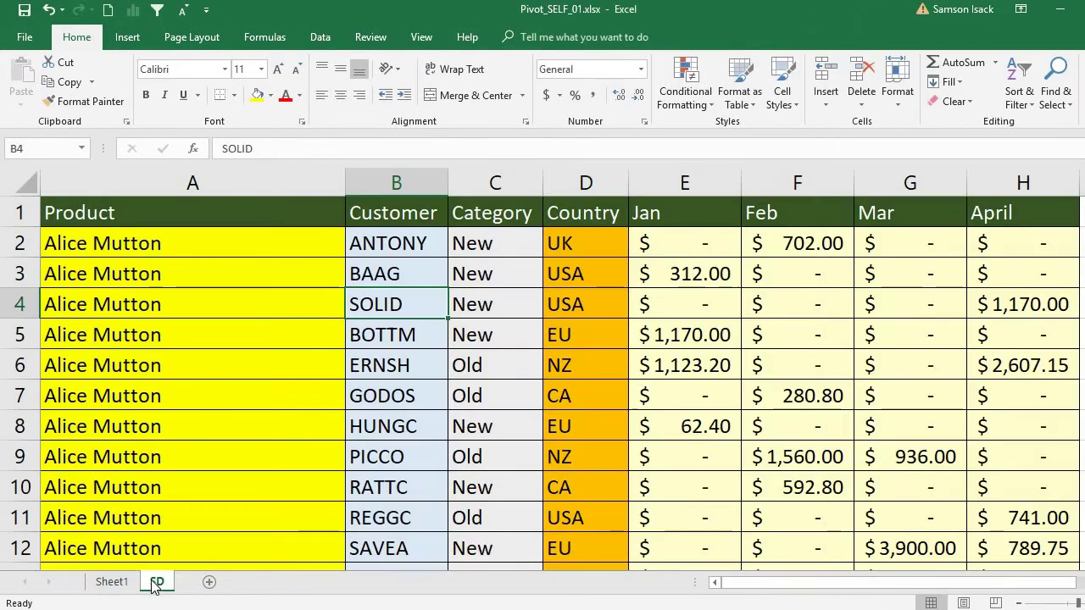
left_click(415, 241)
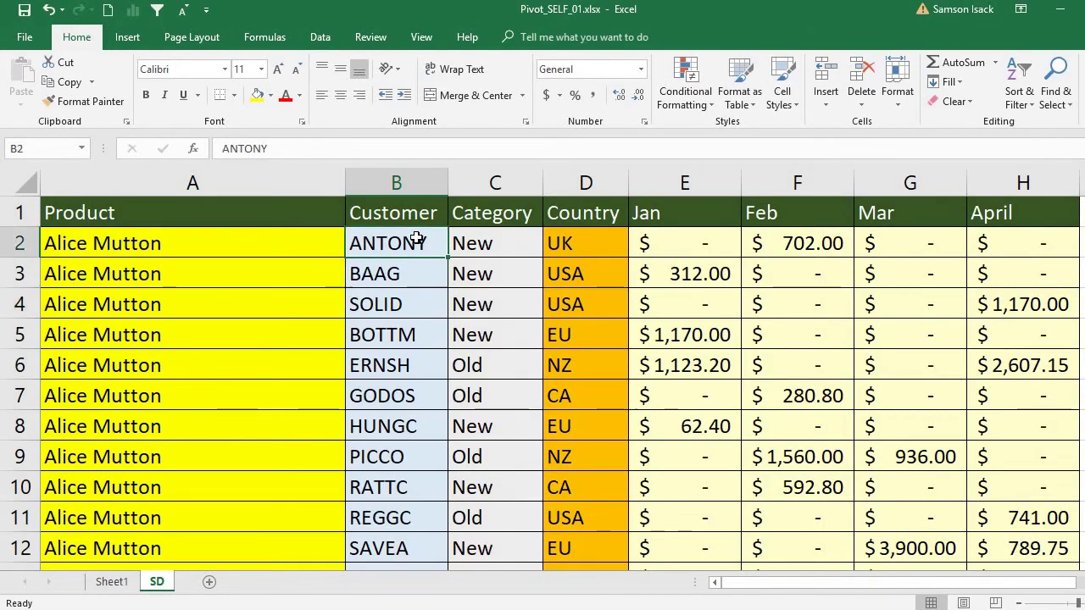
double_click(359, 304)
key("BackSpace")
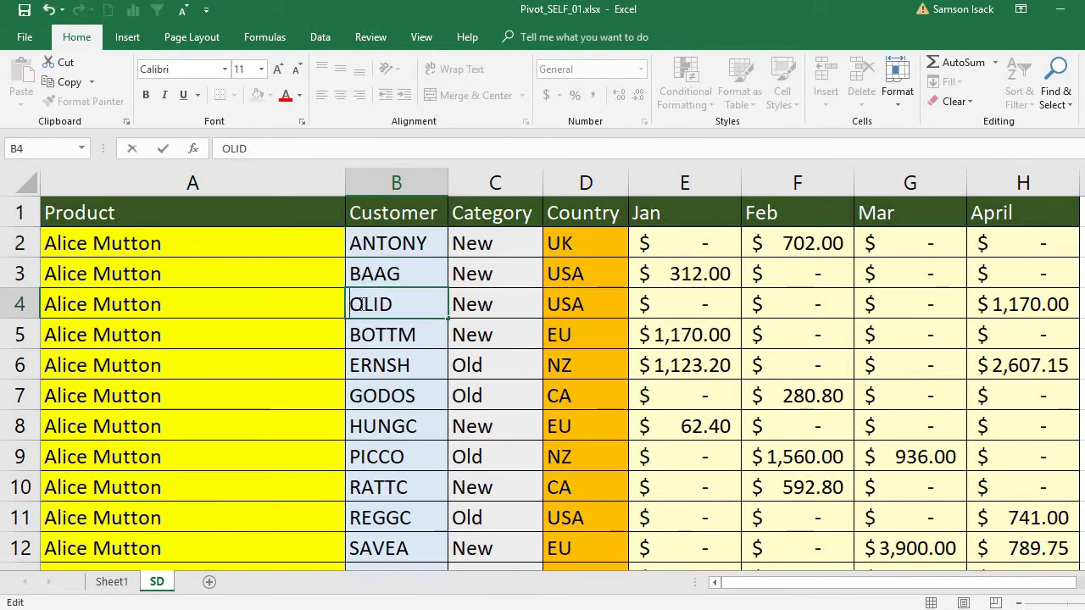
type("B")
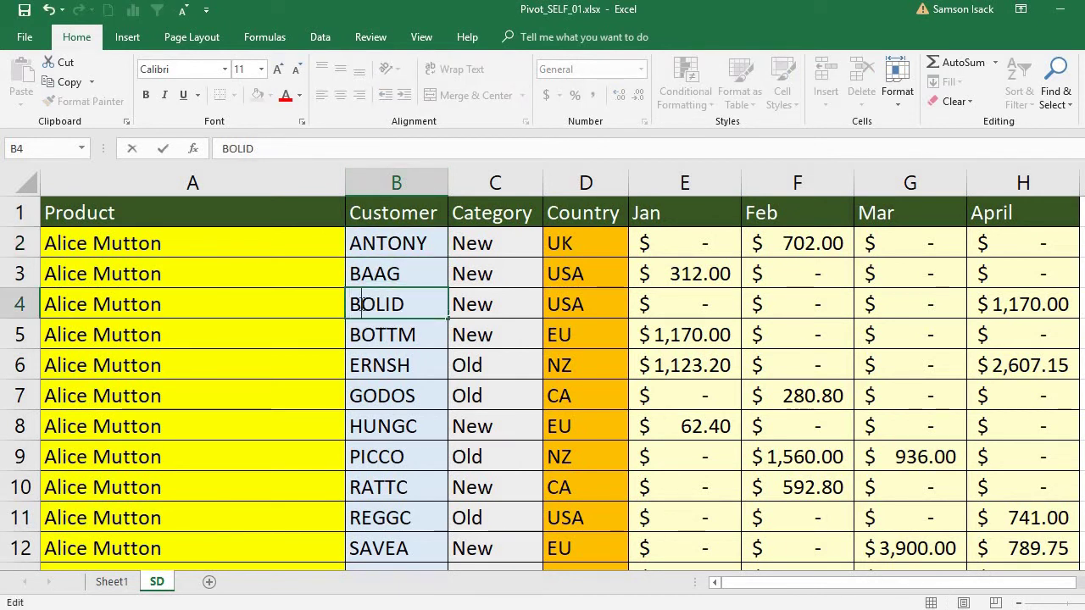
left_click(422, 335)
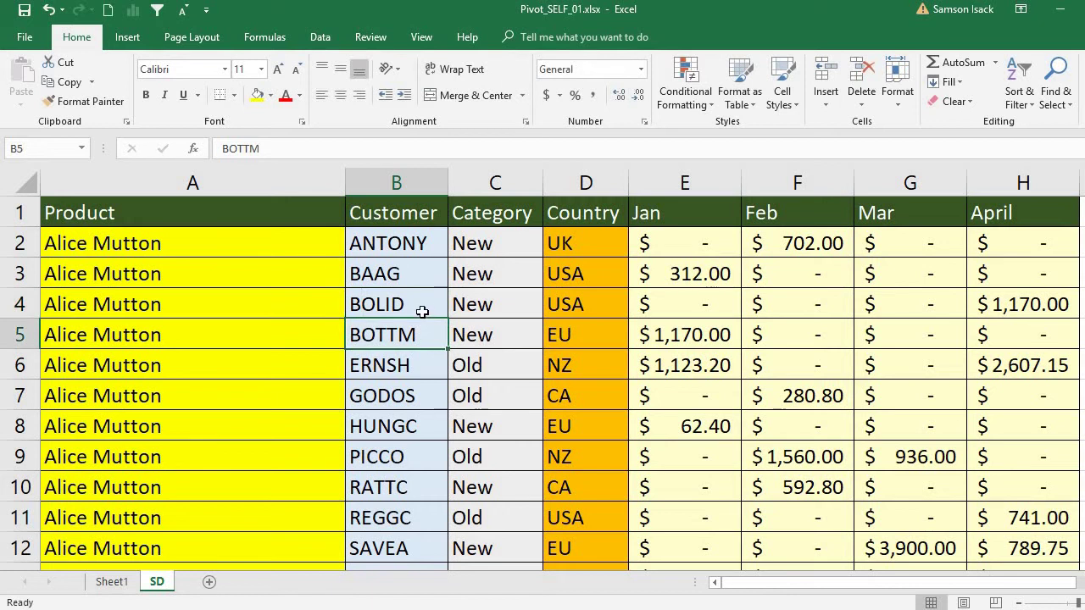
left_click(422, 308)
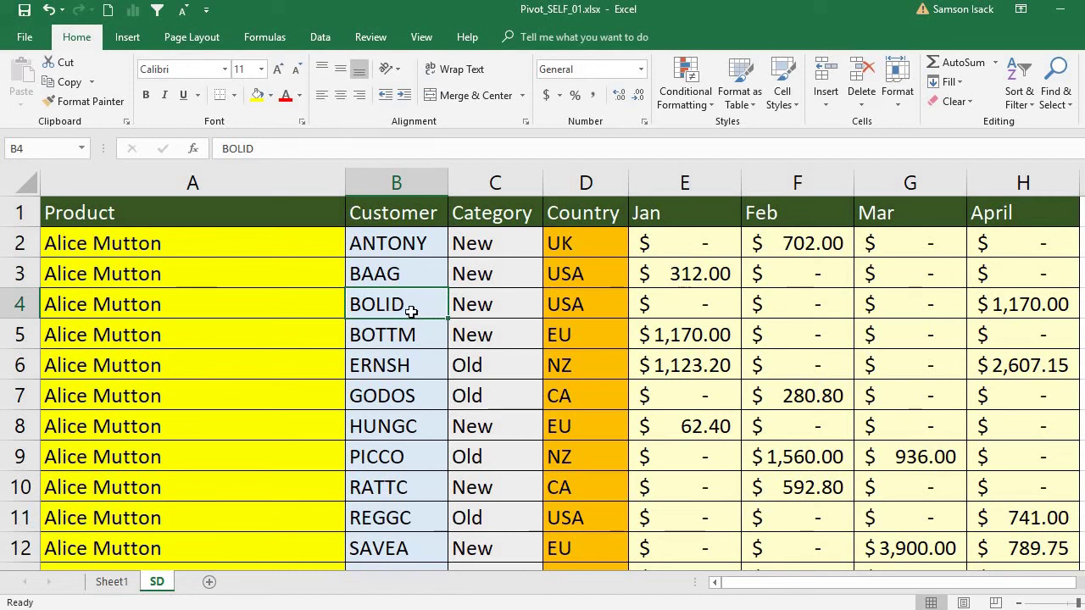
left_click(431, 268)
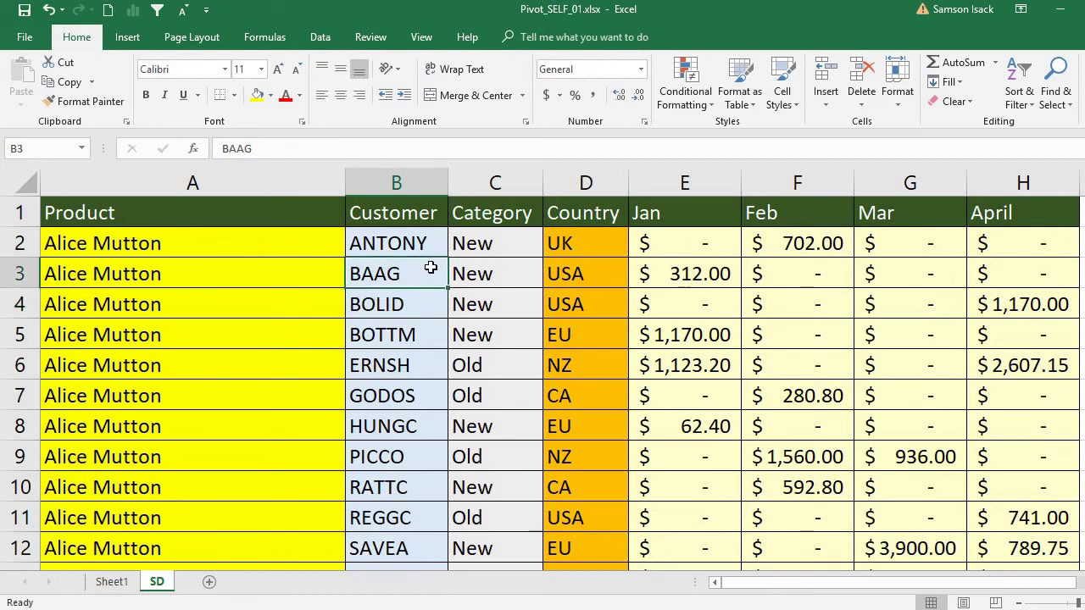
- Filter the PivotTable on Sheet1 to the customer SOLID
left_click(111, 585)
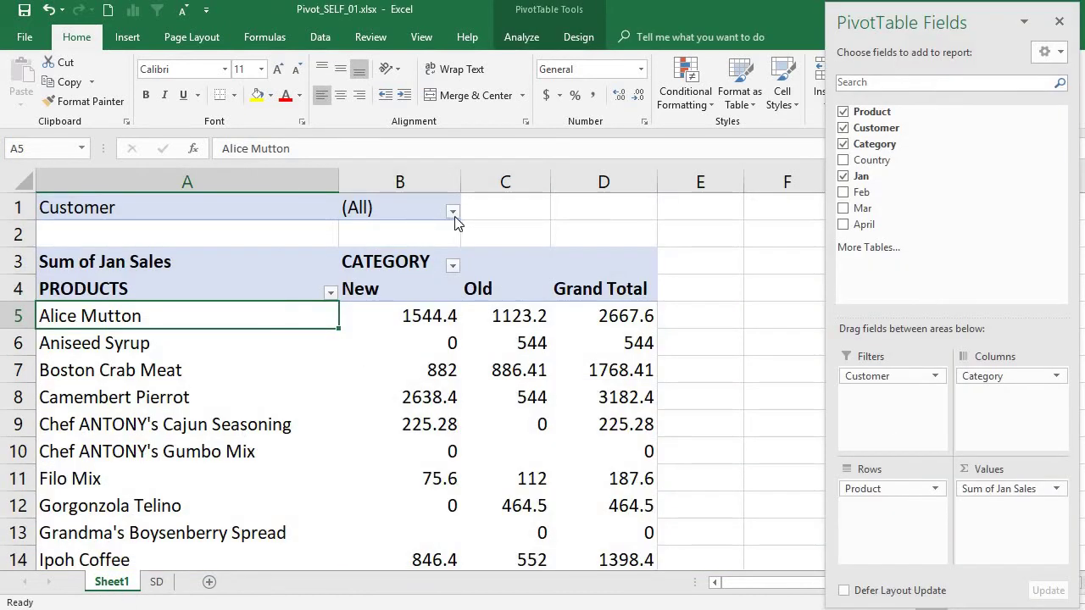
left_click(453, 212)
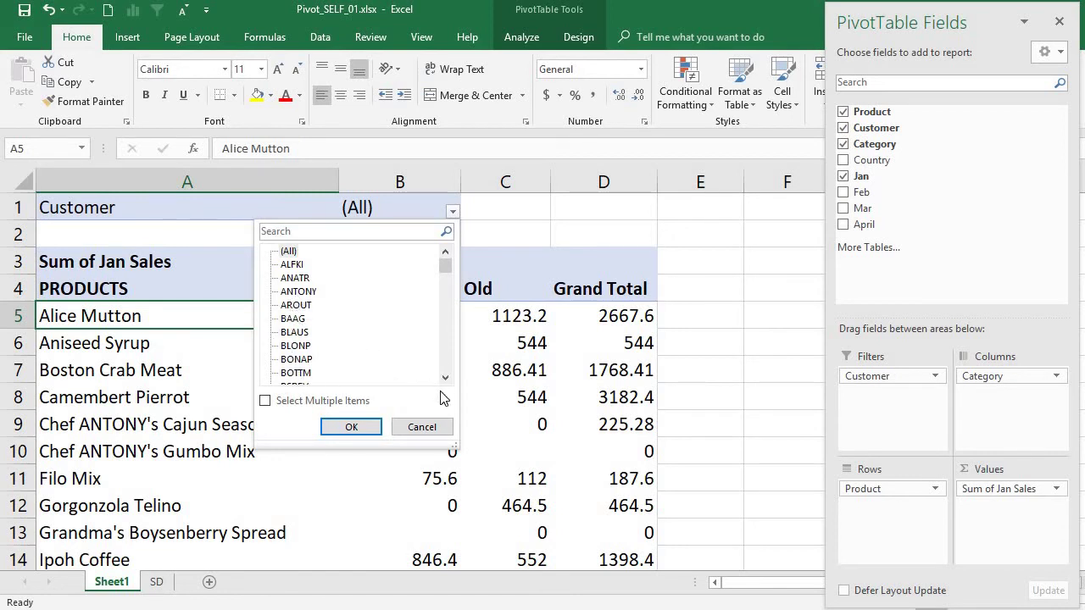
left_click_drag(444, 261, 451, 350)
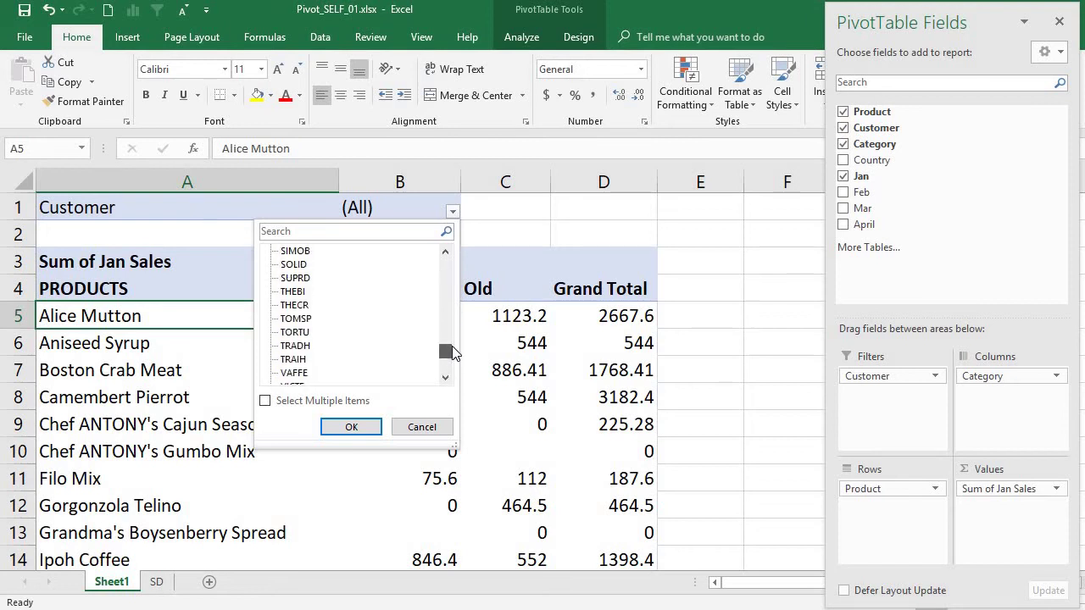
left_click(300, 267)
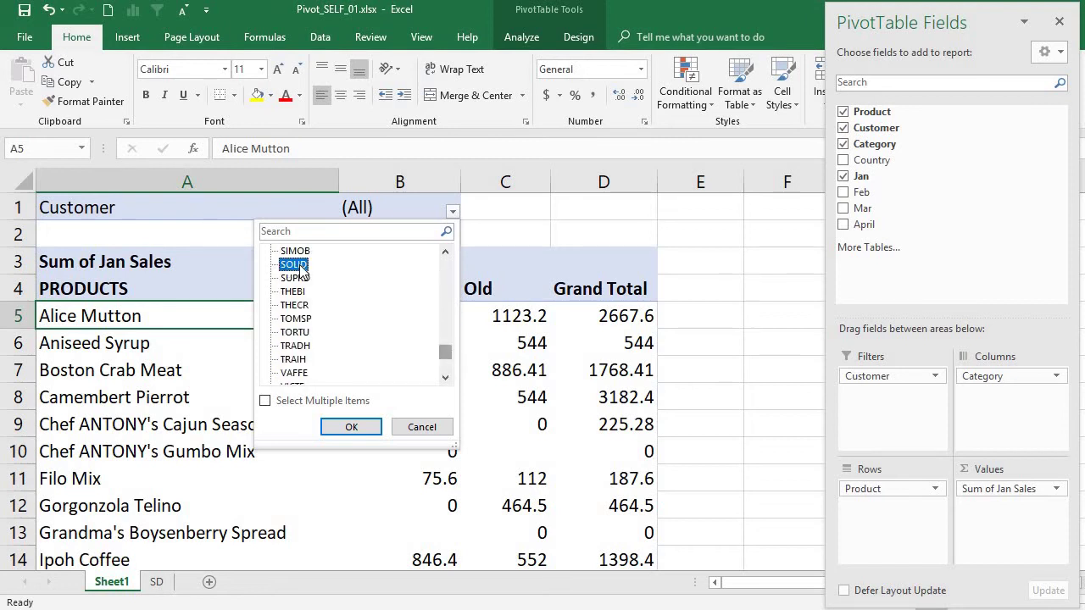
left_click(351, 426)
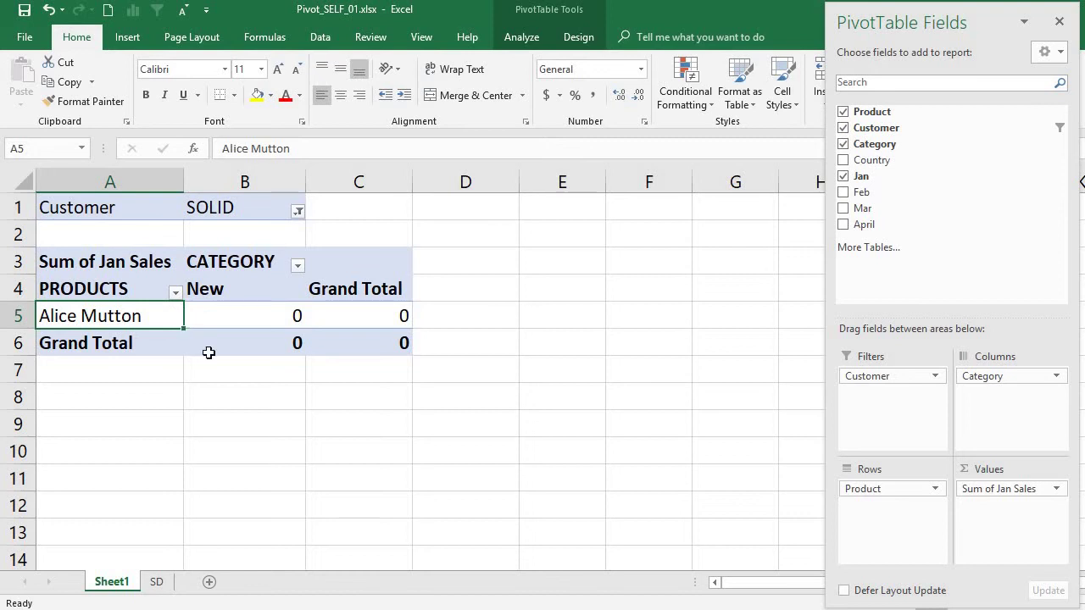
- Compare the edited customer row on the SD sheet with the filtered Alice Mutton row in the PivotTable
left_click(157, 582)
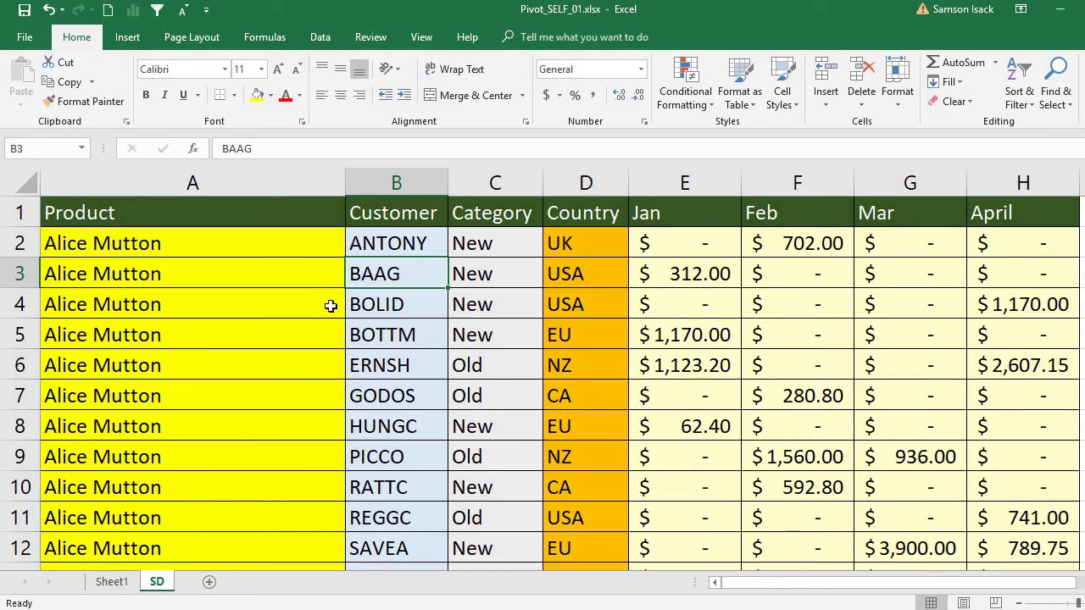
left_click(110, 582)
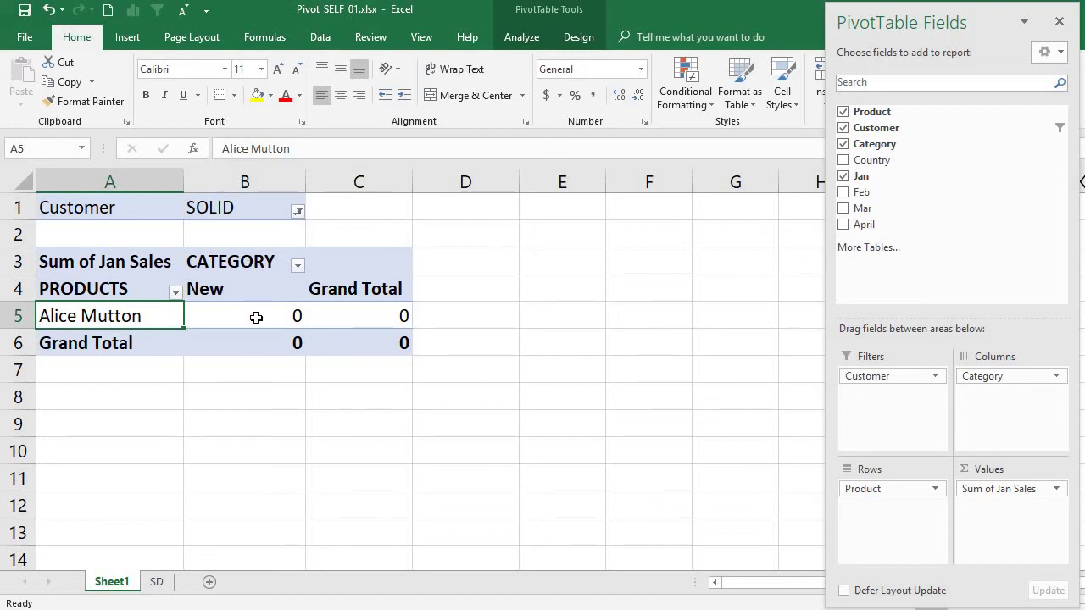
mouse_move(235, 318)
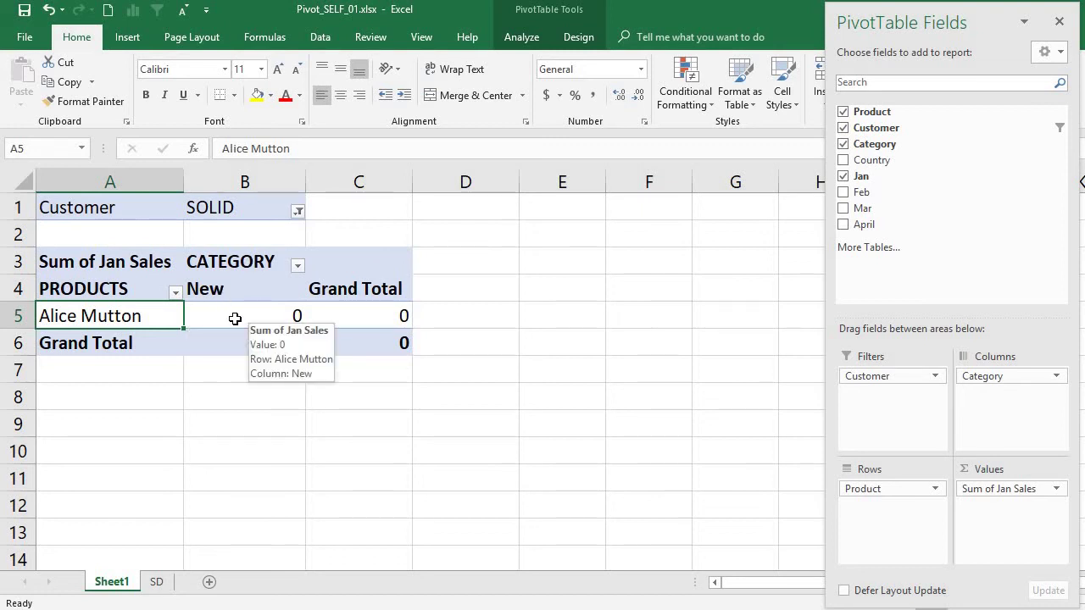
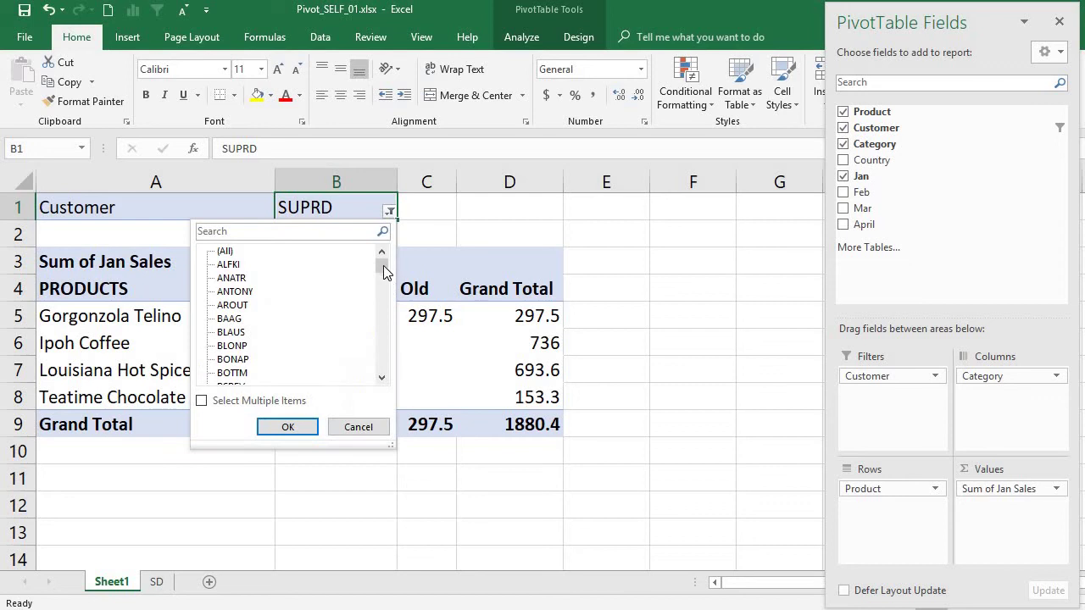
- Look through the Customer report filter's list and filter the PivotTable to BOLID
left_click_drag(383, 266, 392, 349)
left_click(227, 319)
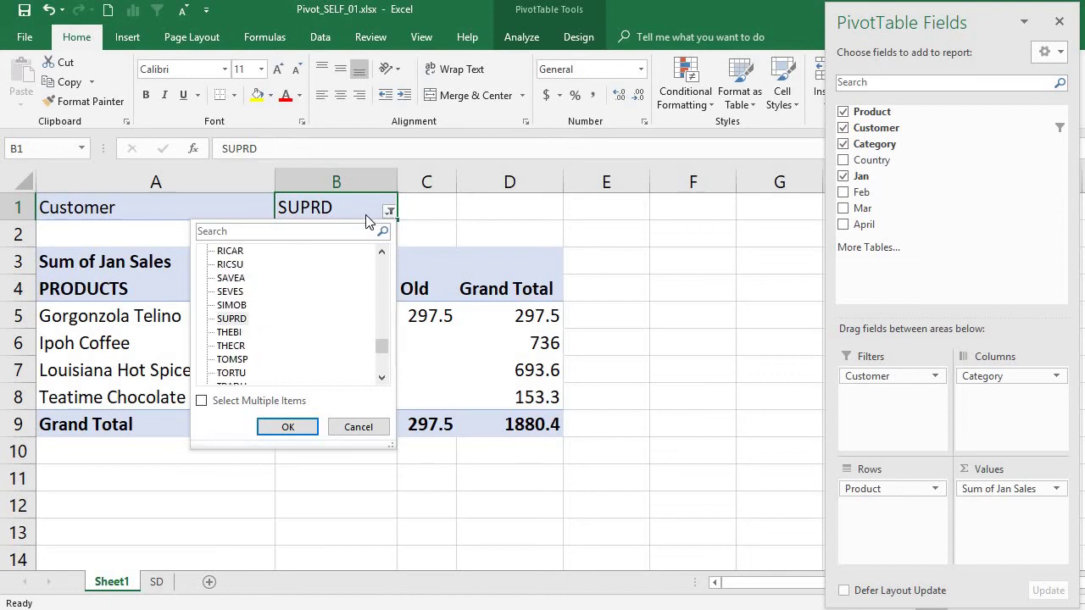
left_click(382, 271)
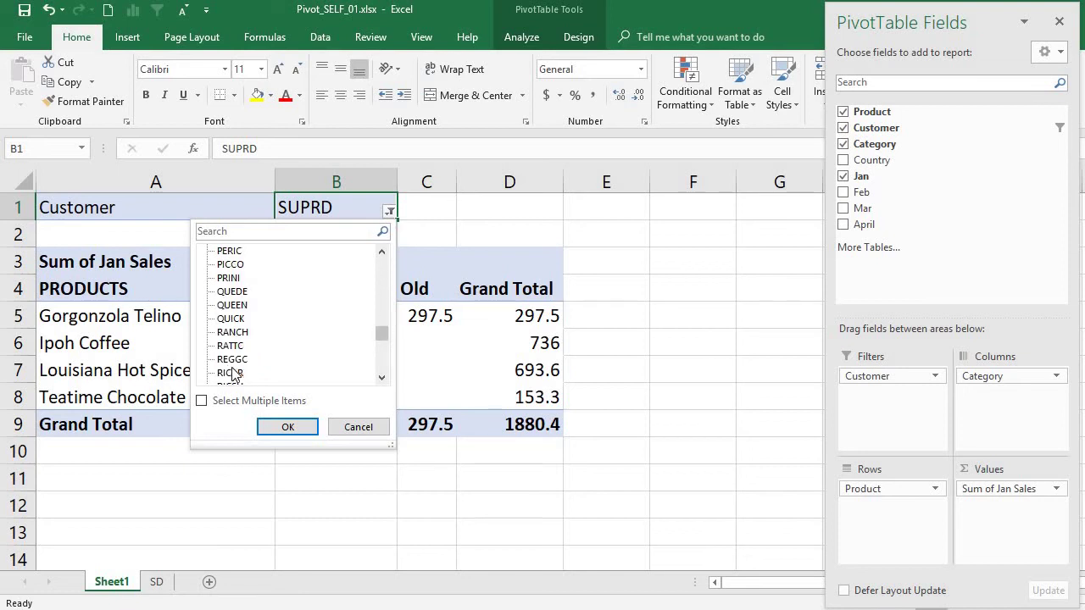
left_click_drag(381, 333, 381, 255)
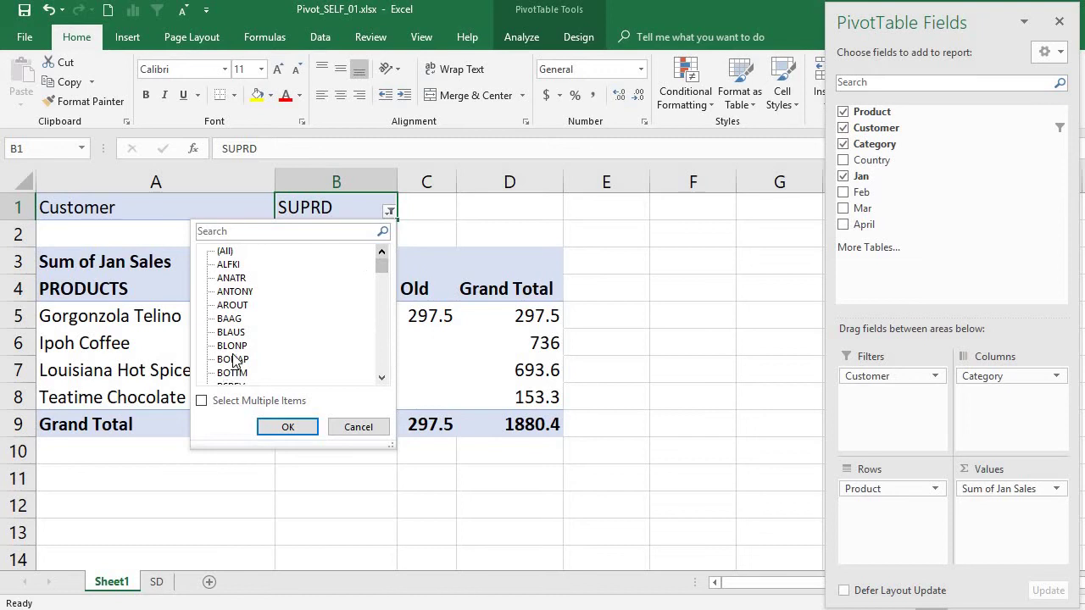
left_click(382, 379)
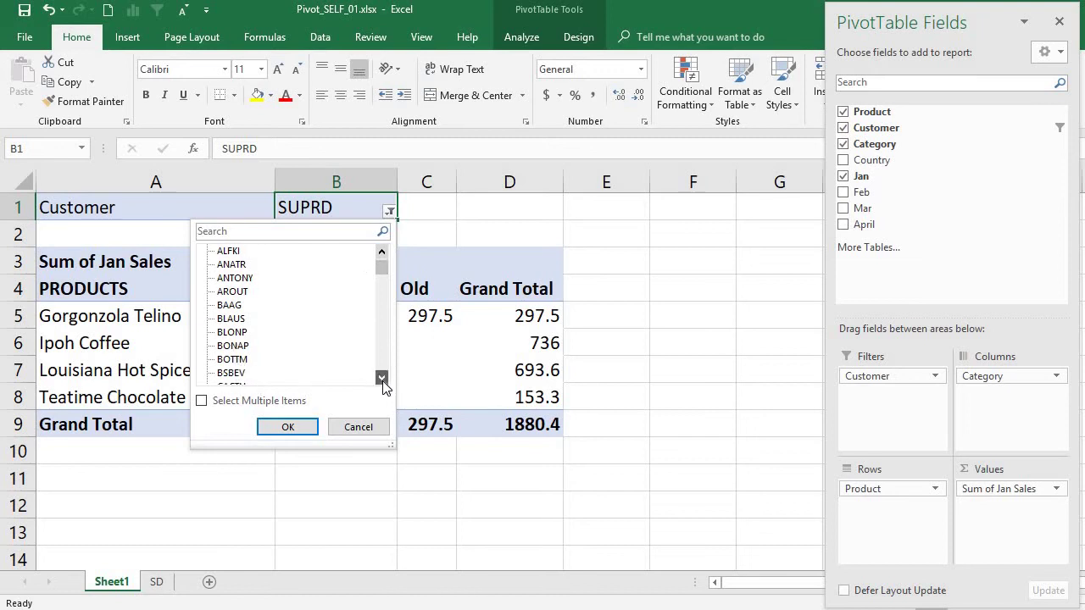
left_click(382, 379)
left_click(381, 379)
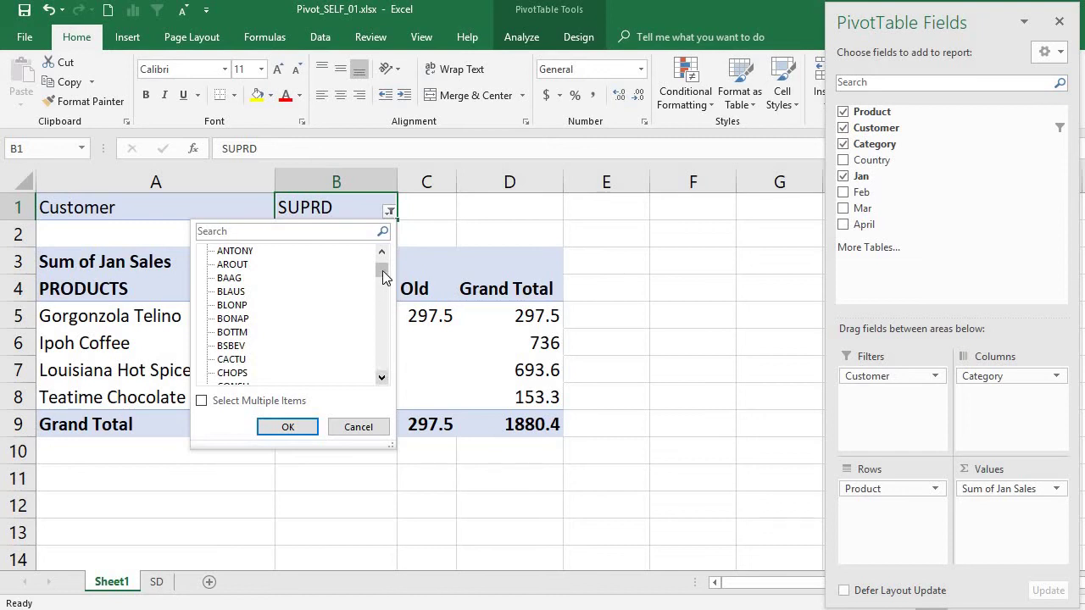
left_click_drag(382, 270, 386, 418)
left_click(227, 374)
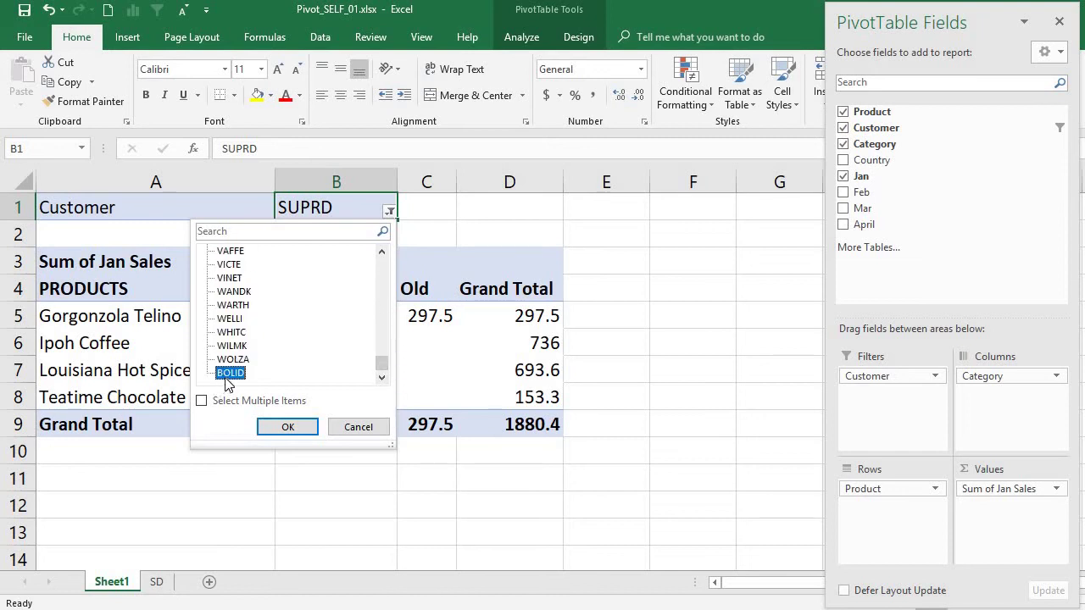
left_click(292, 427)
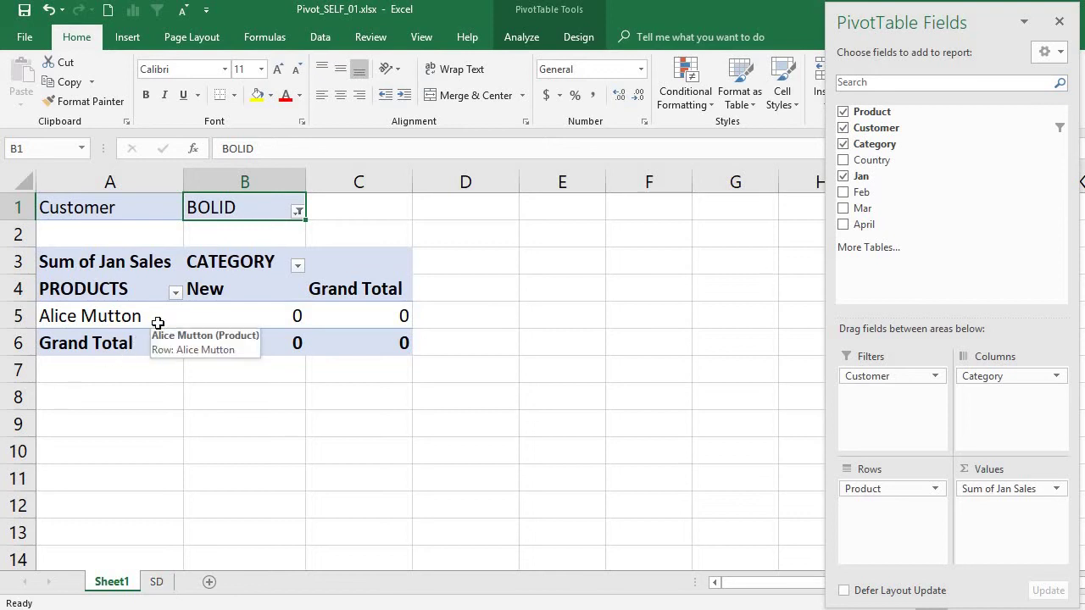
left_click(236, 278)
left_click(86, 278)
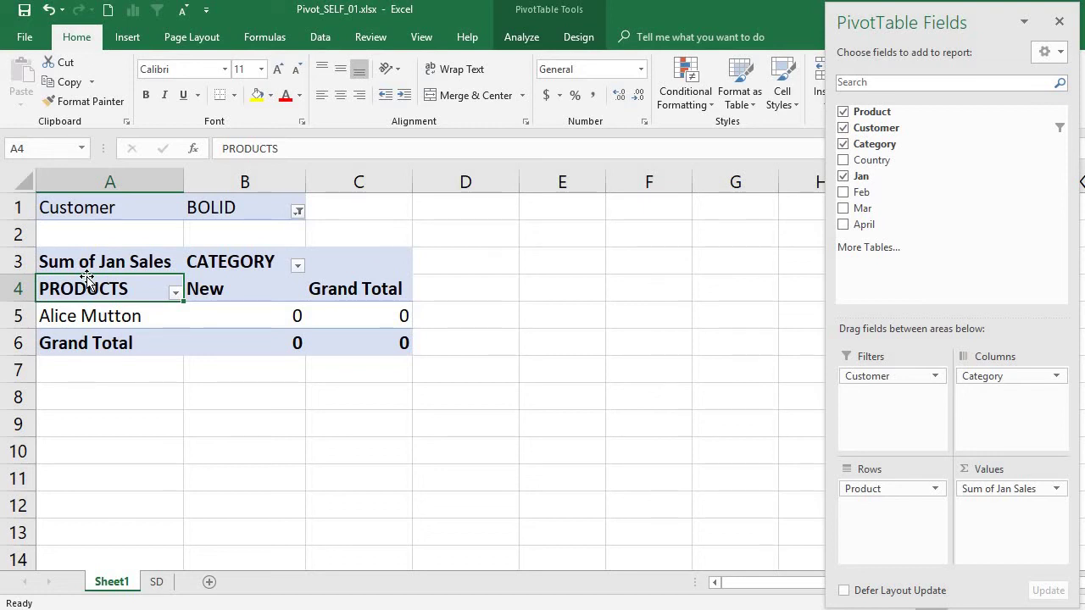
left_click(141, 265)
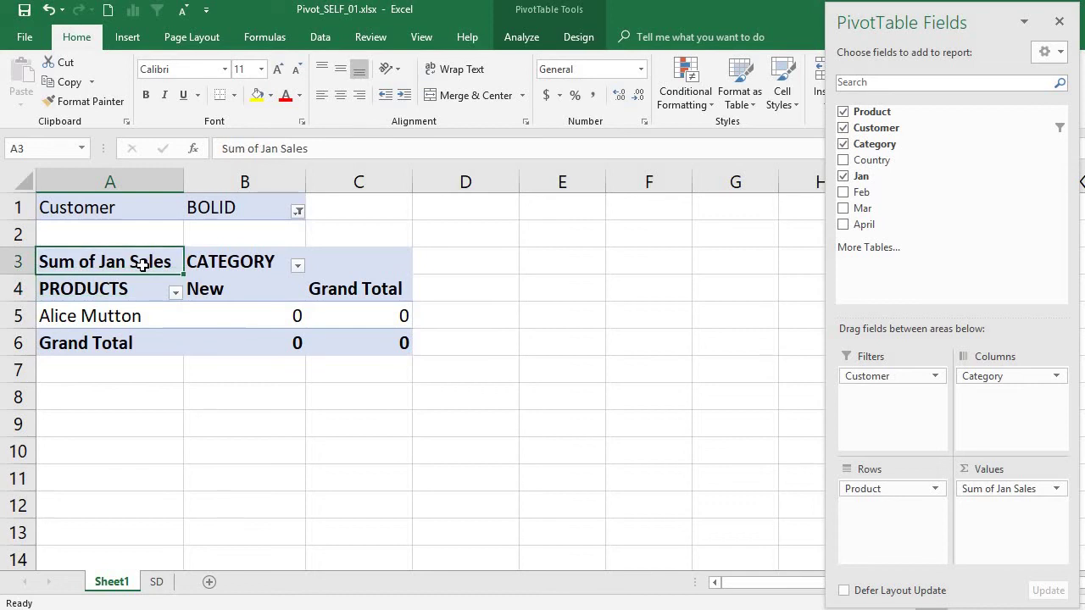
- Turn off "Save source data with file" in the PivotTable's data options and apply the change
left_click(149, 313)
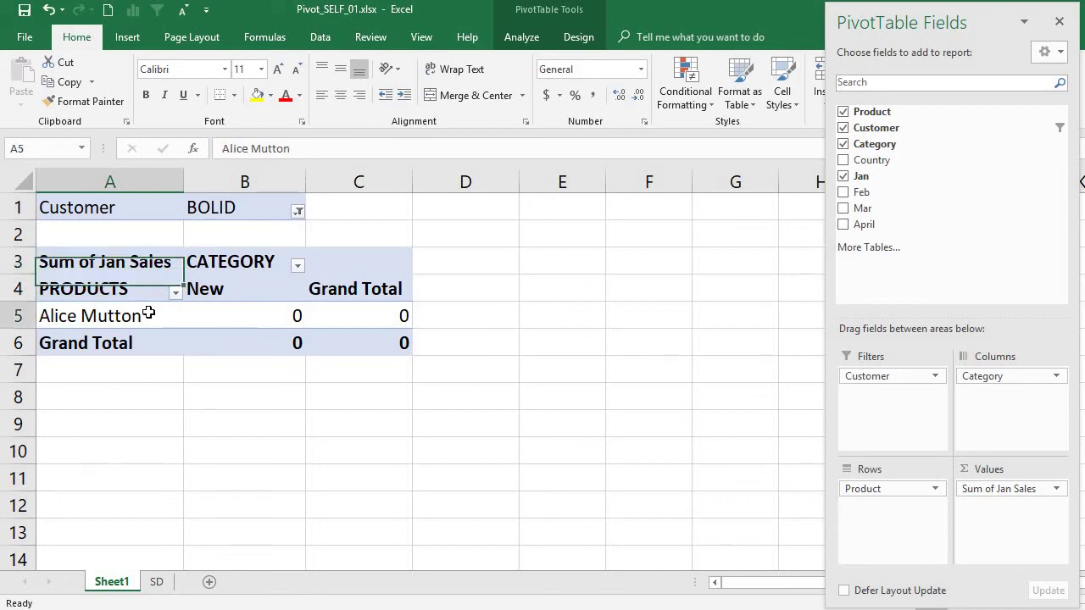
right_click(148, 314)
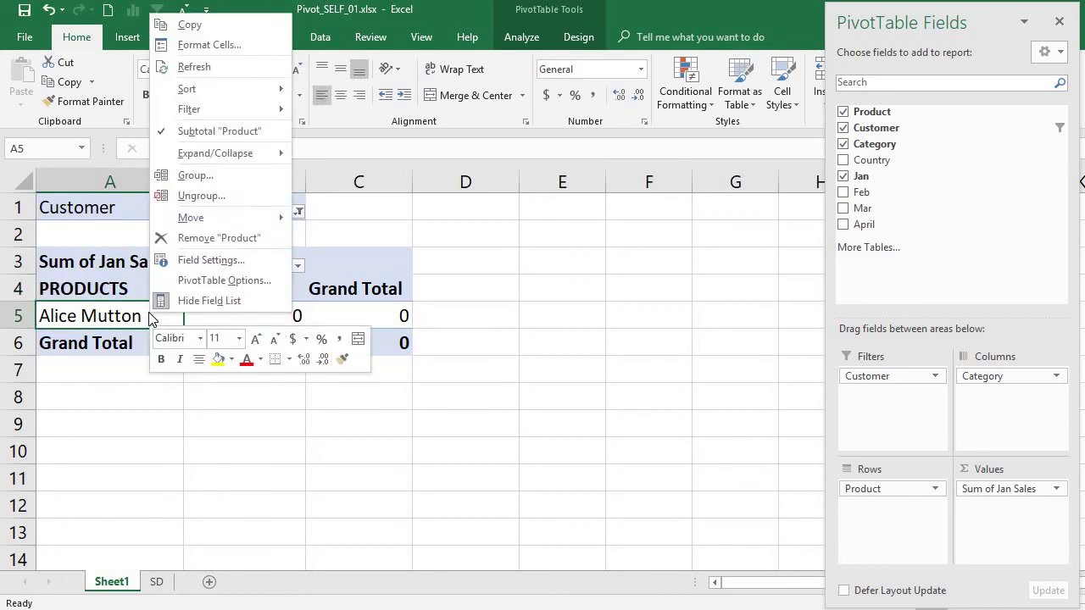
left_click(243, 280)
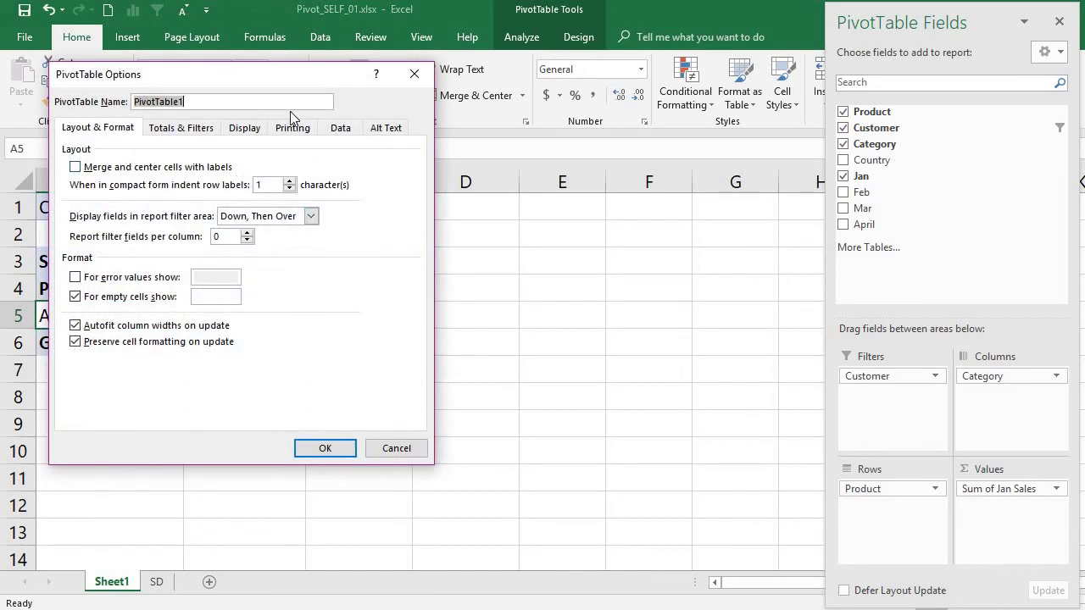
left_click(340, 131)
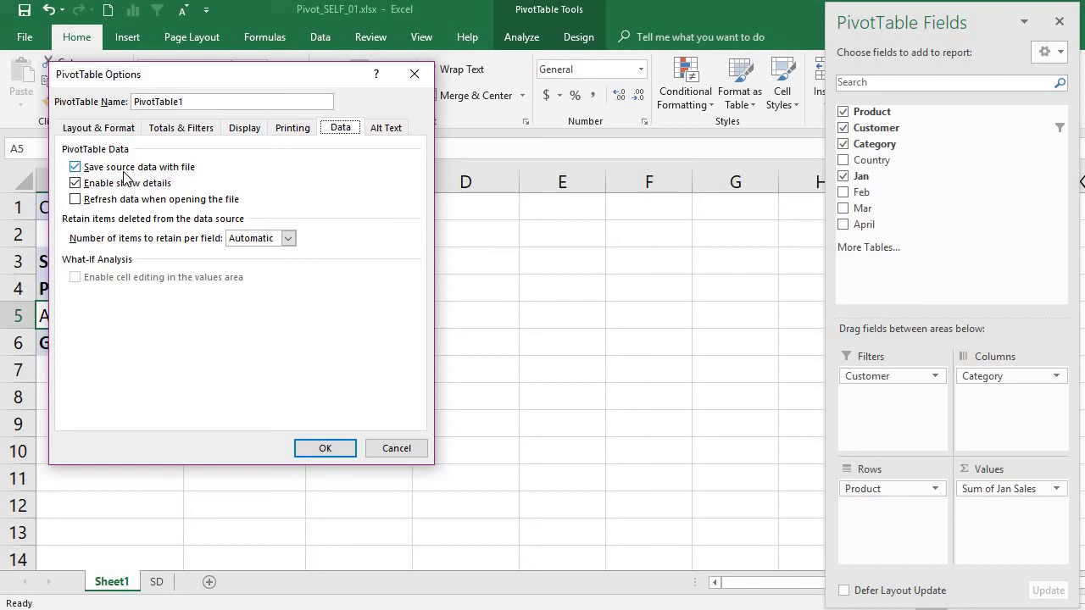
left_click(76, 168)
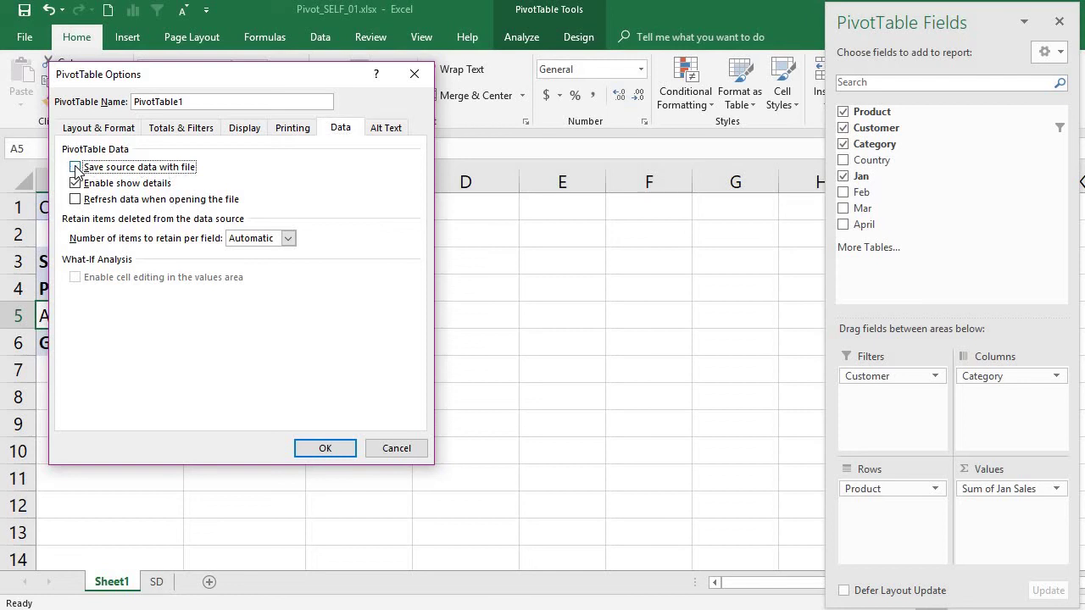
left_click(337, 448)
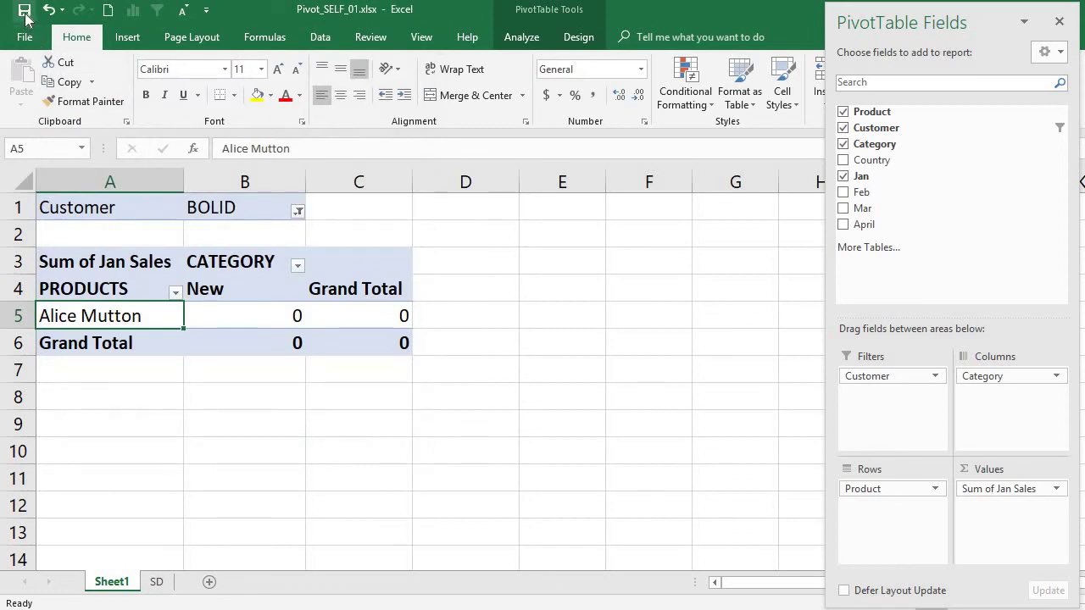
- Save the workbook, and reopen Pivot_SELF_01.xlsx from the recent files in a maximized window
left_click(25, 12)
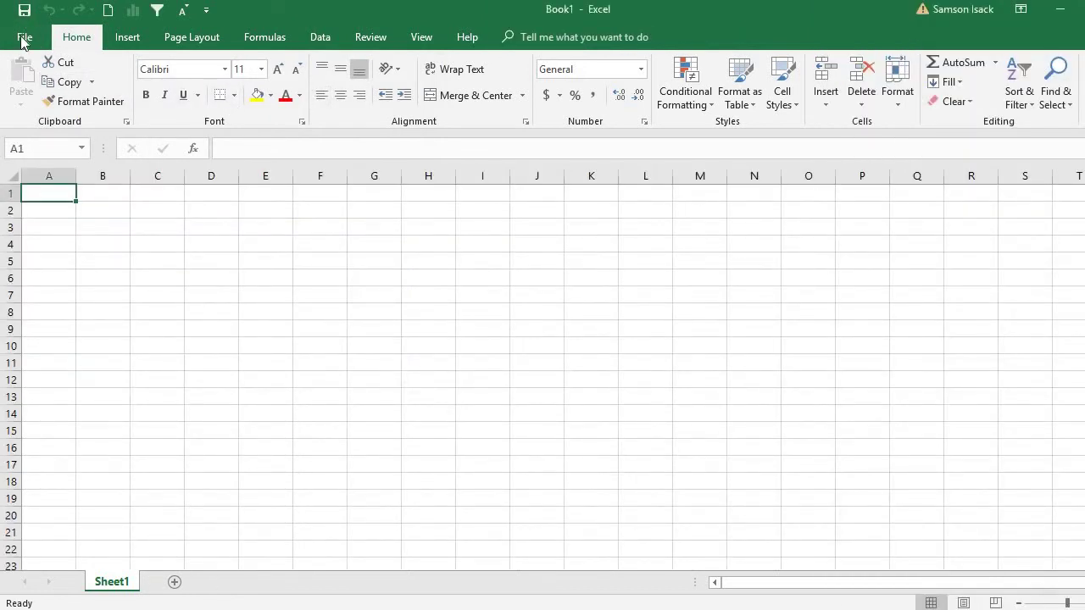
left_click(24, 39)
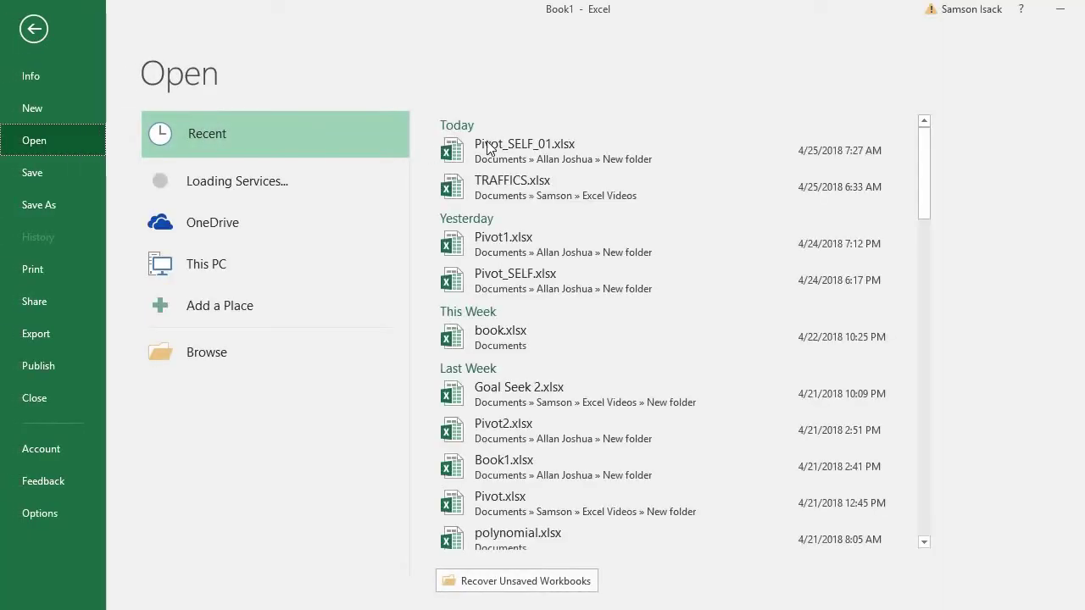
left_click(503, 144)
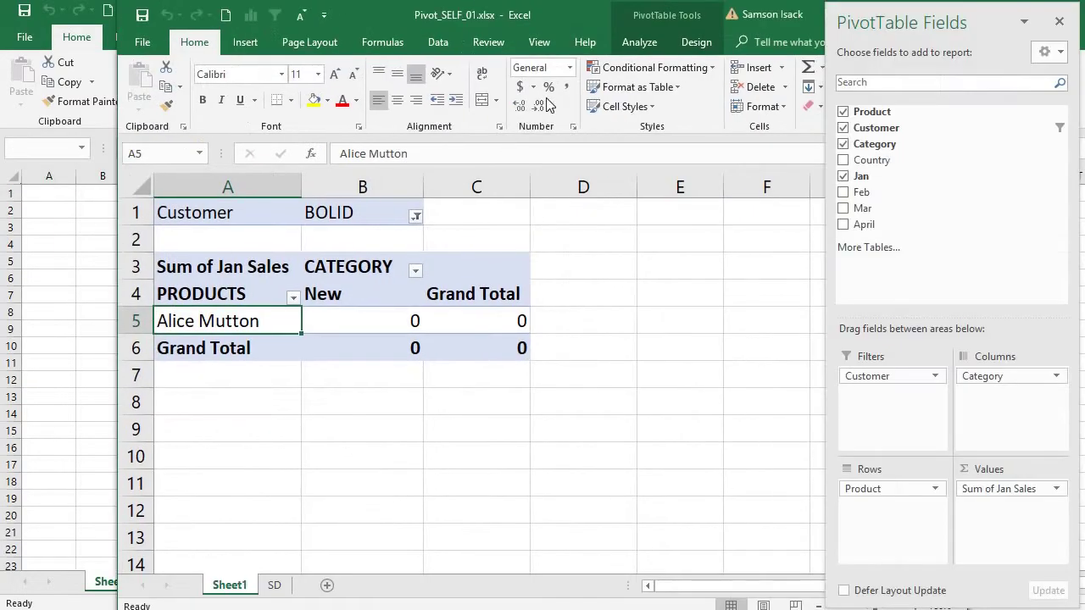
double_click(569, 24)
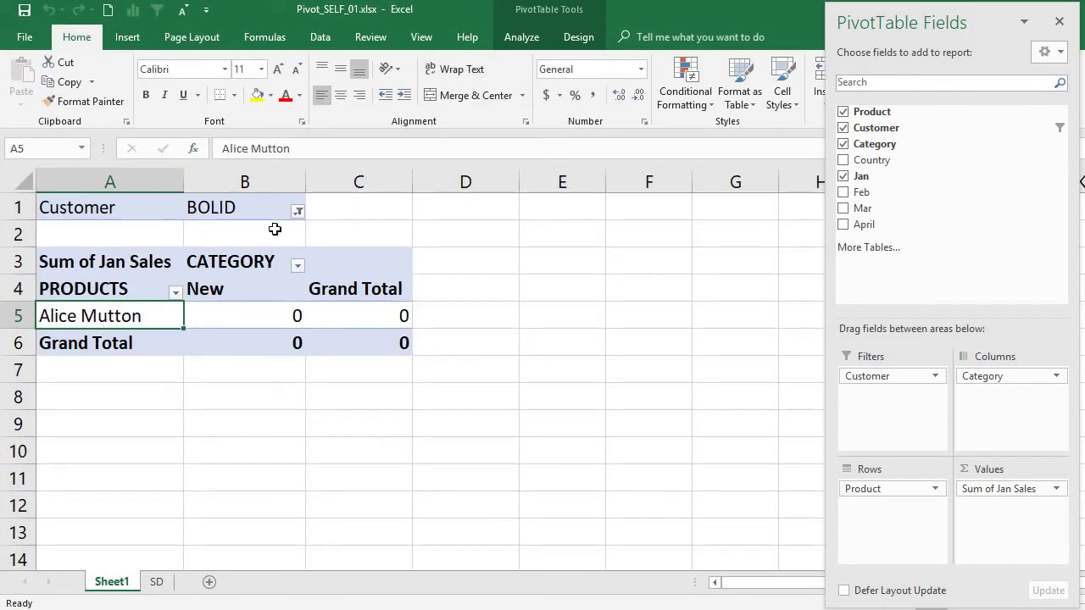
- Try to open the Customer report filter's list, and refresh the PivotTable on Sheet1
left_click(297, 212)
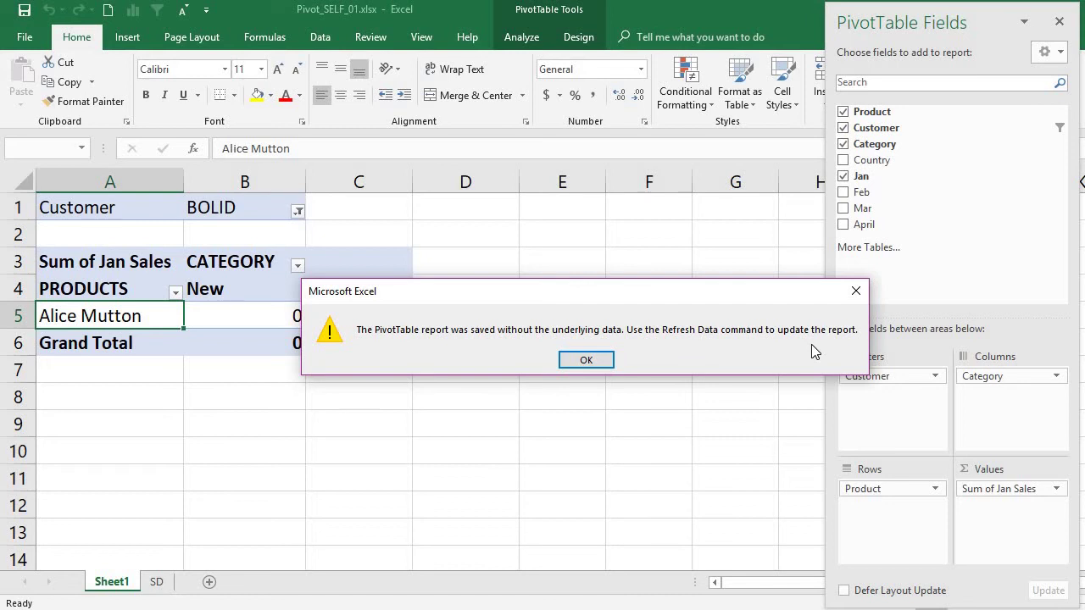
left_click(577, 360)
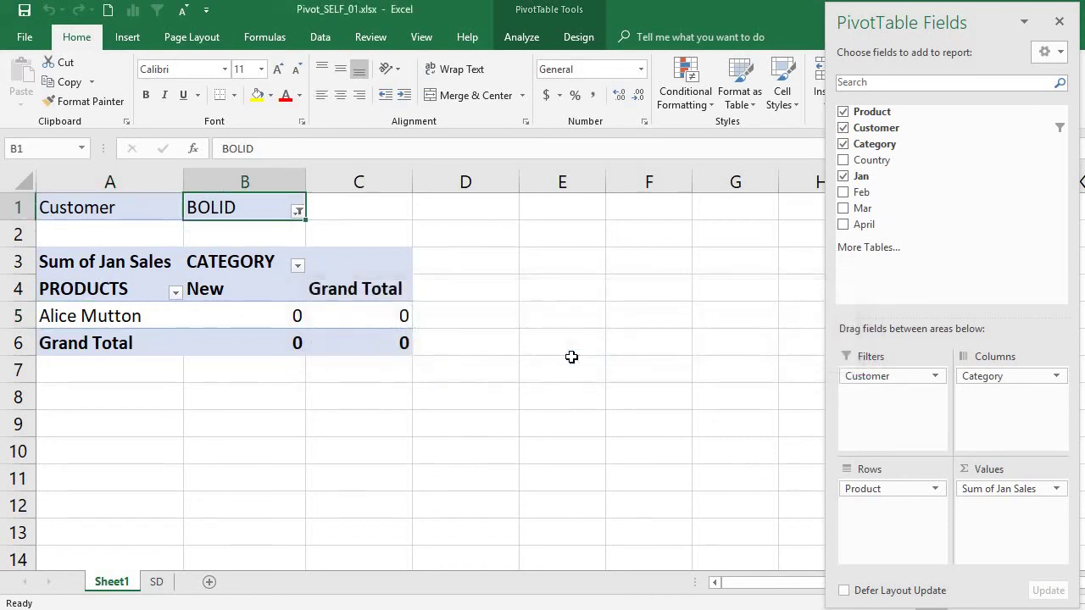
left_click(129, 303)
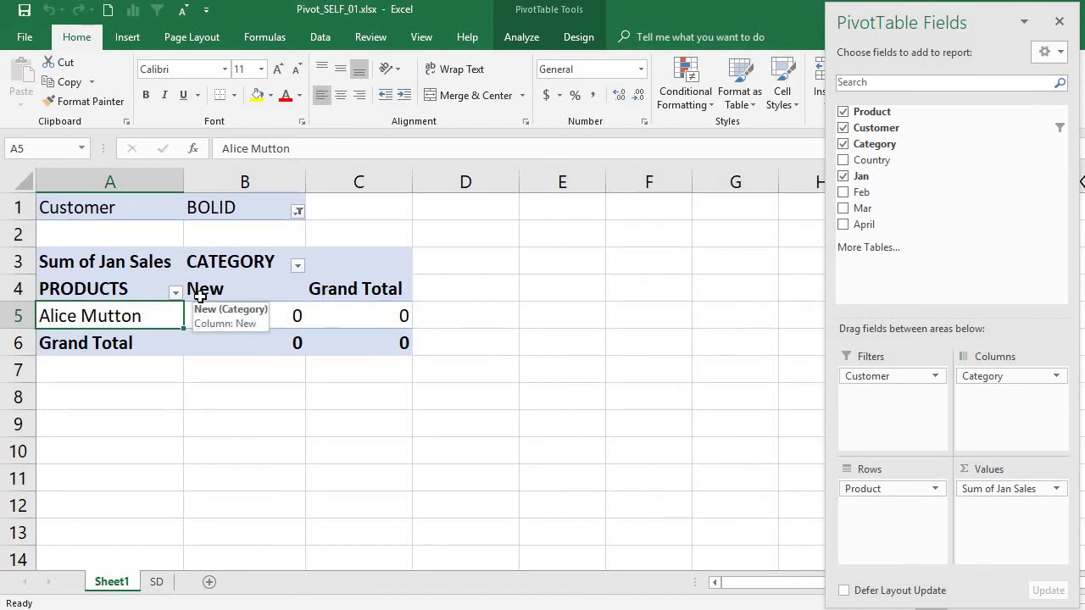
right_click(146, 281)
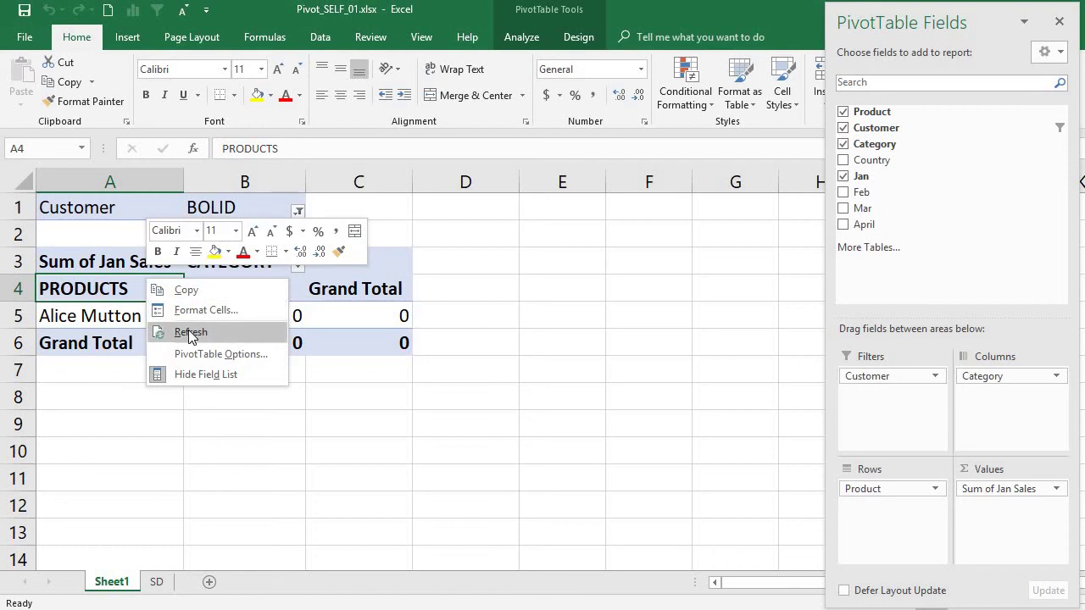
left_click(190, 332)
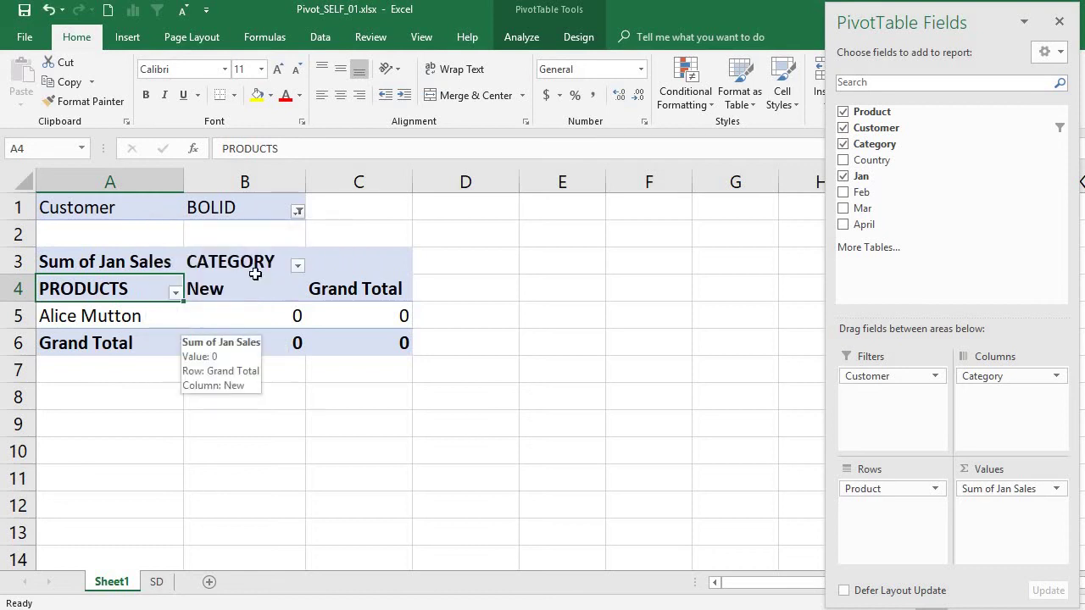
- Check the refreshed PivotTable's Customer filter list and close it without changing the selection
left_click_drag(188, 331, 298, 217)
left_click(211, 314)
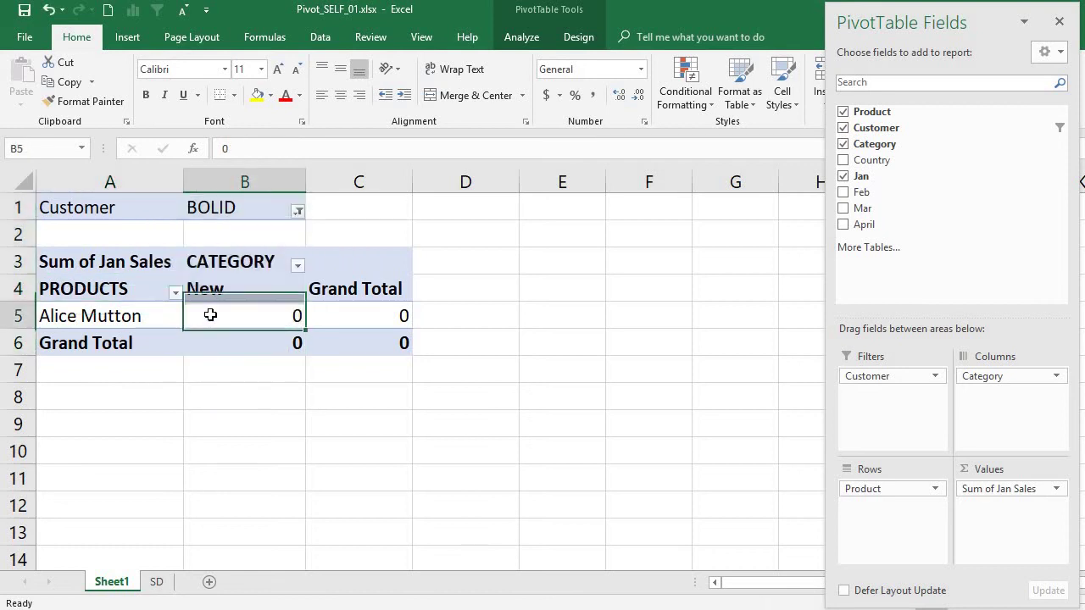
left_click(298, 211)
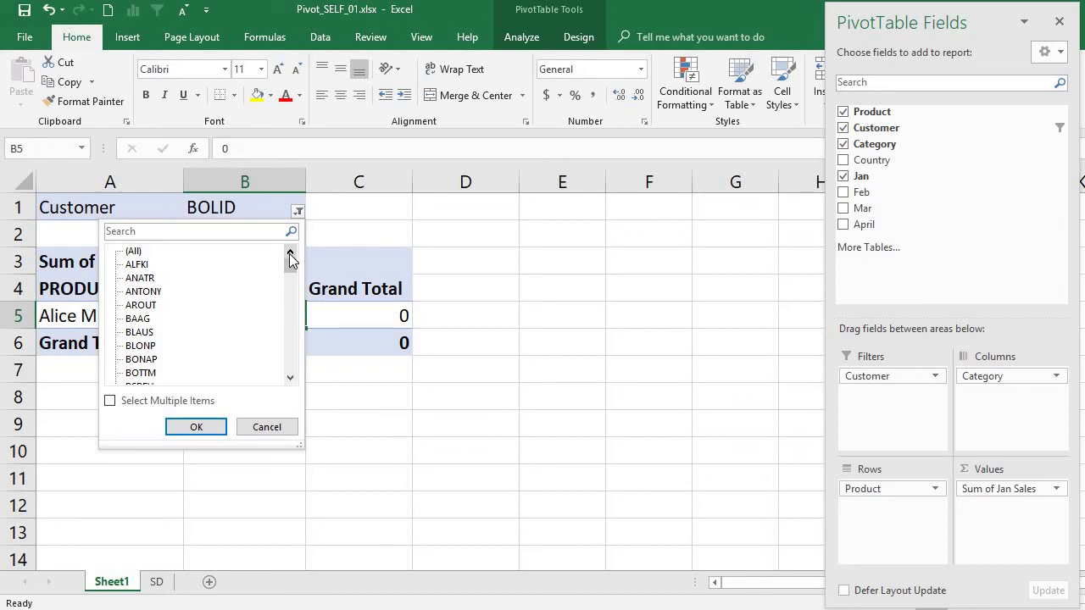
left_click(290, 430)
left_click(84, 287)
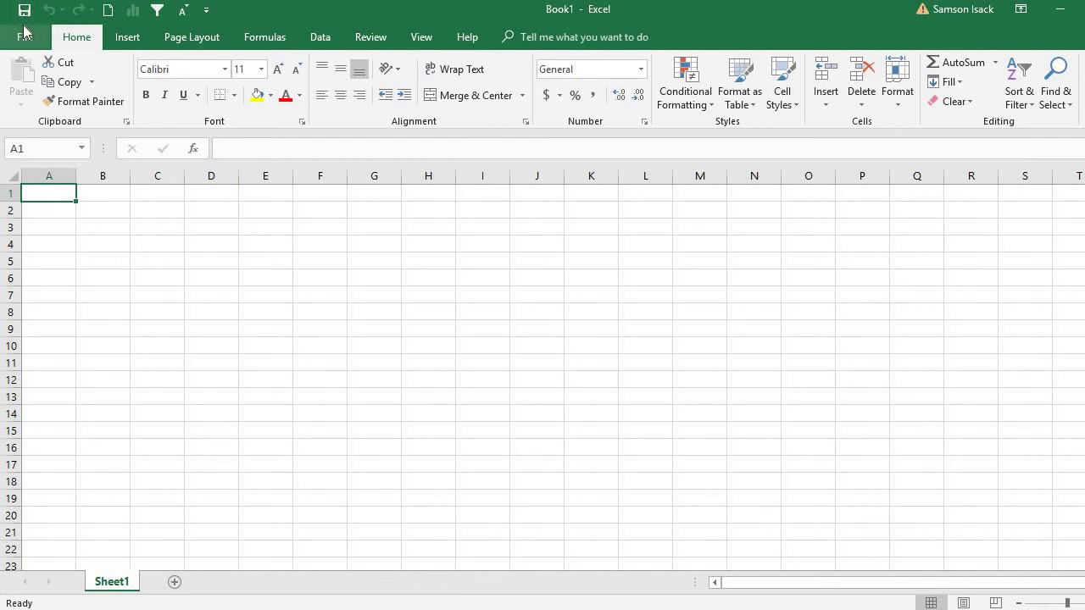
- Reopen the recent workbook Pivot_SELF_01.xlsx and maximize its window
left_click(34, 34)
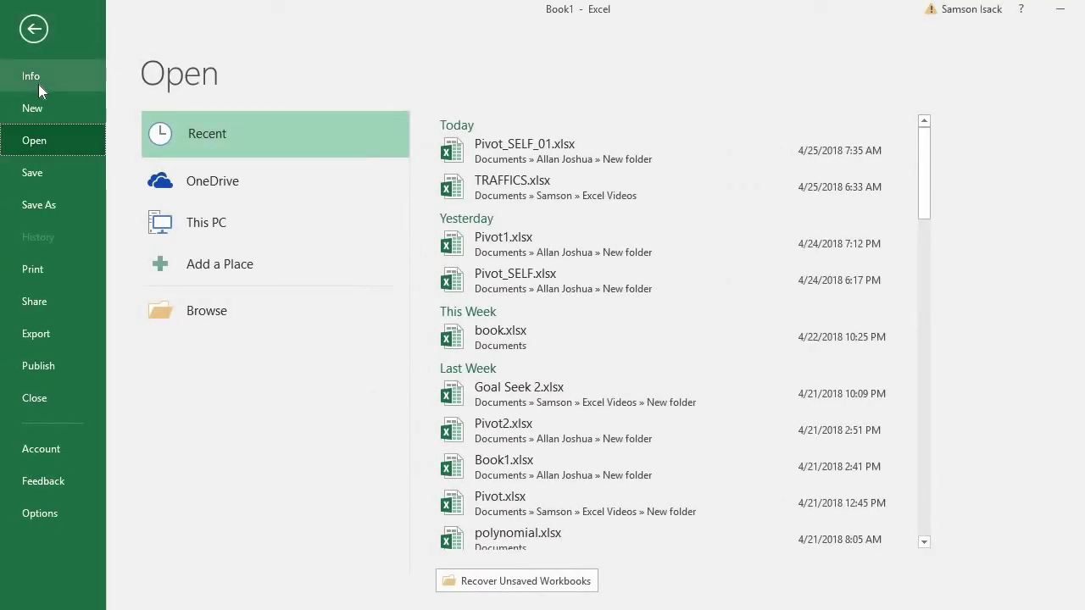
left_click(616, 134)
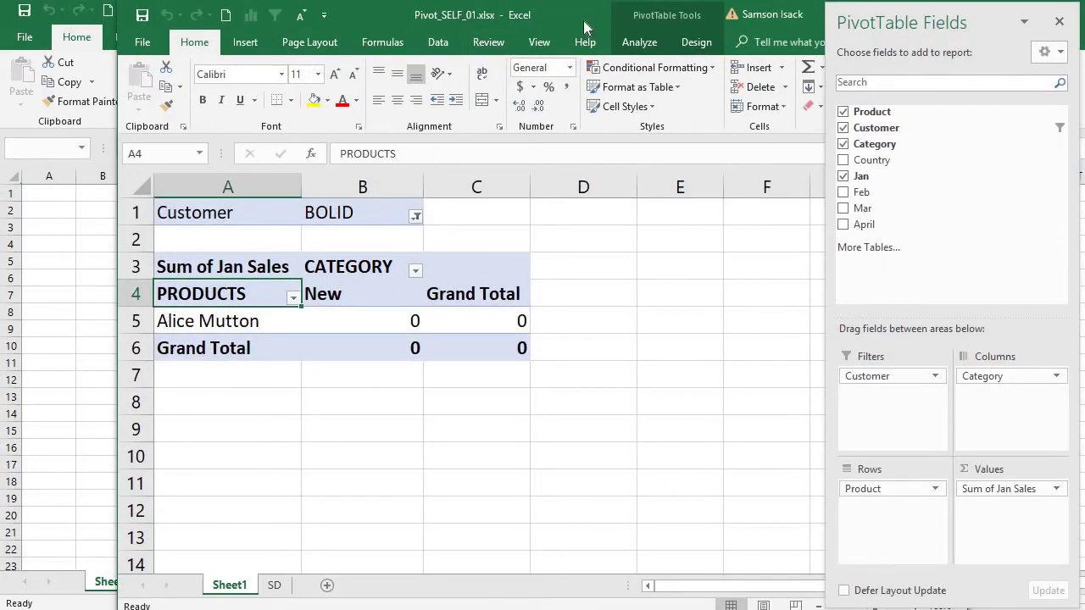
double_click(584, 21)
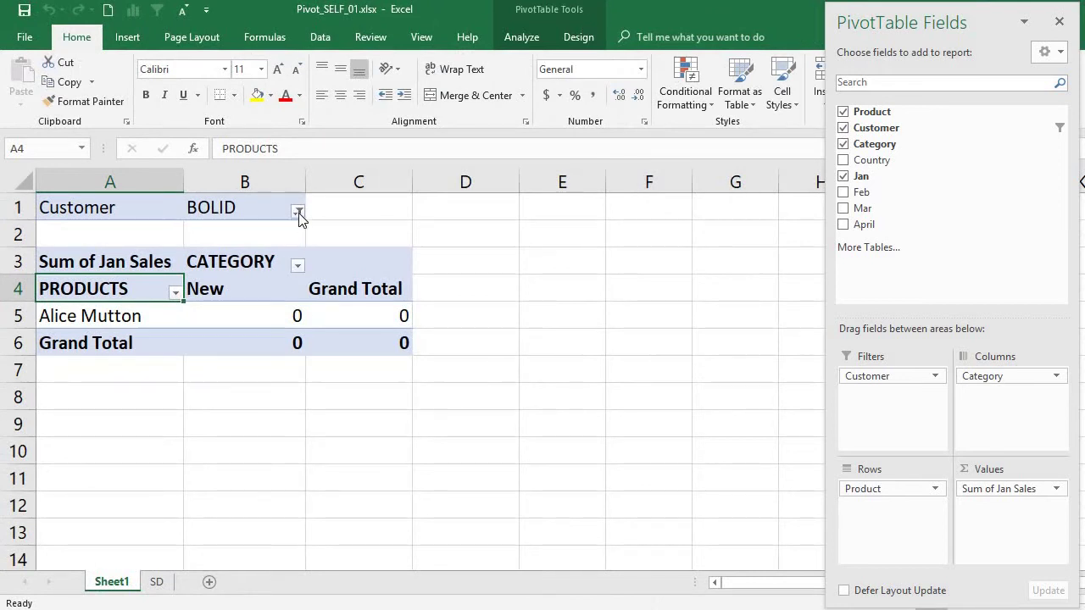
- Try the Customer filter's list in the reopened workbook, and refresh the PivotTable's data
left_click(298, 213)
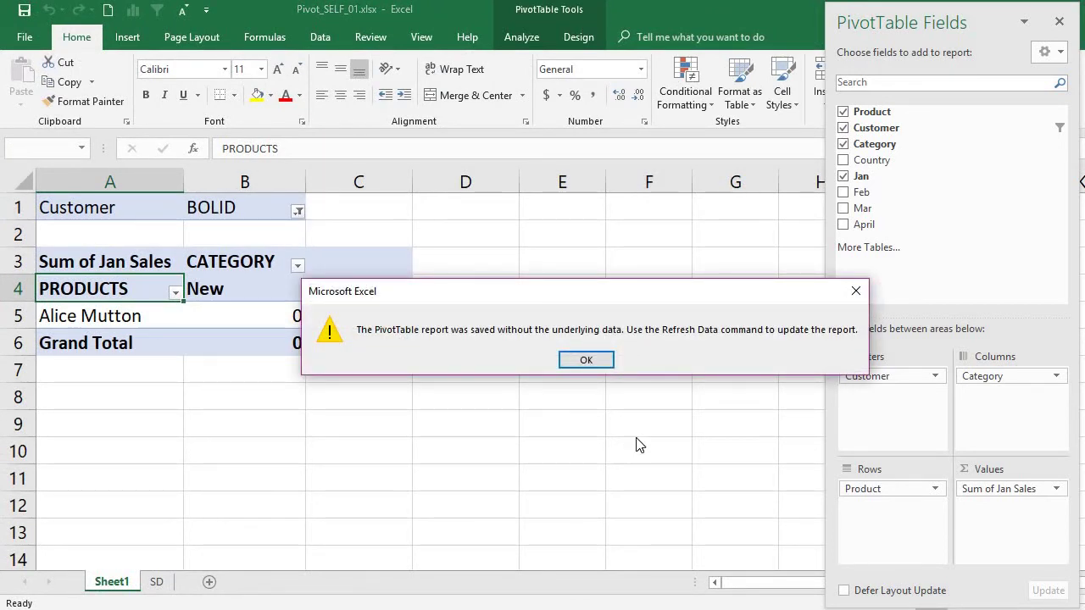
left_click(588, 361)
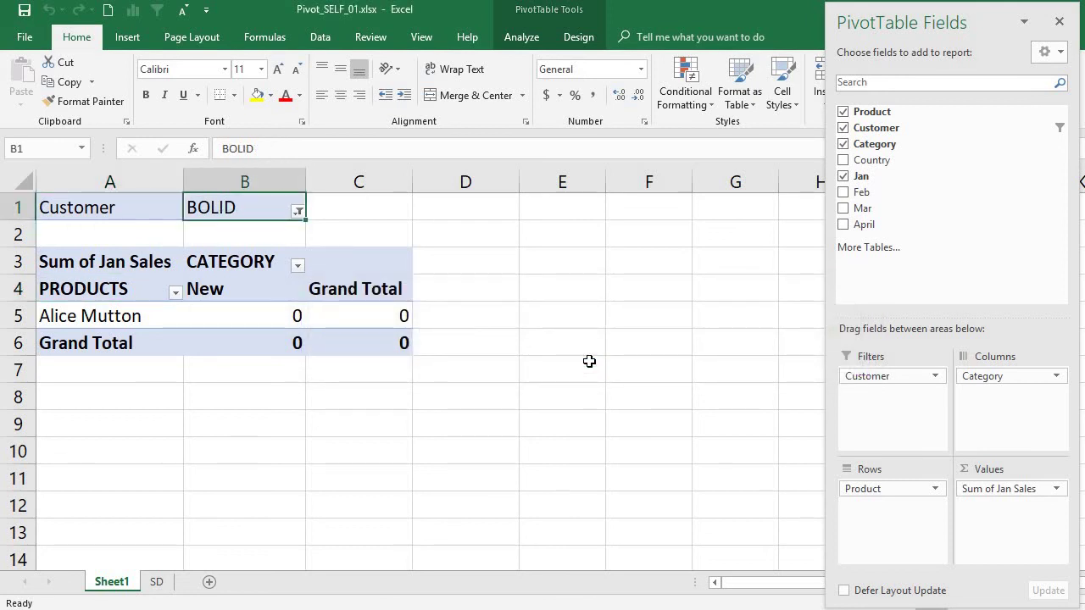
left_click(158, 280)
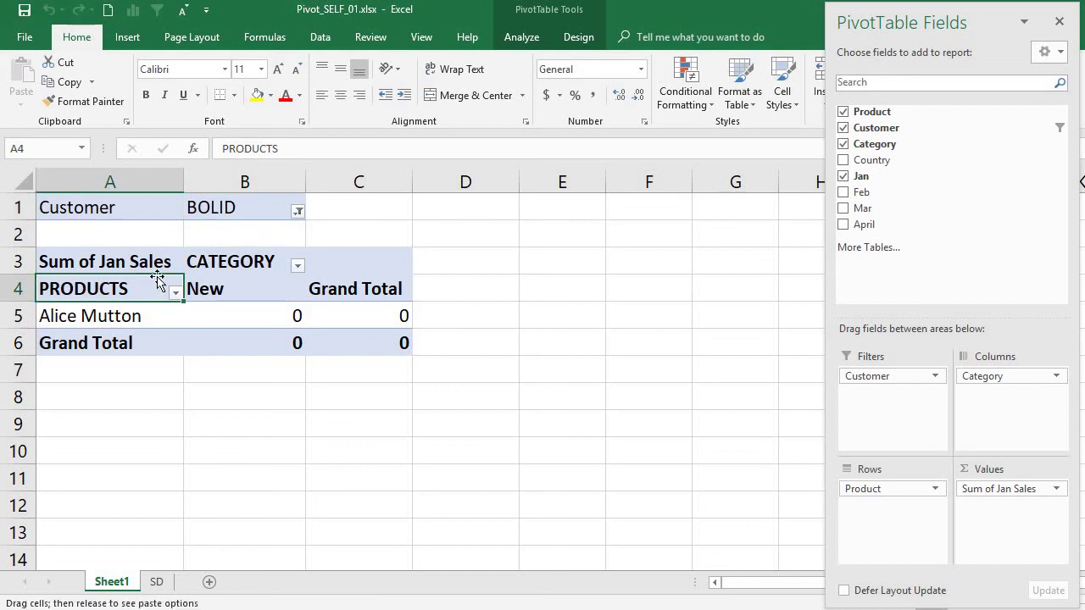
right_click(219, 296)
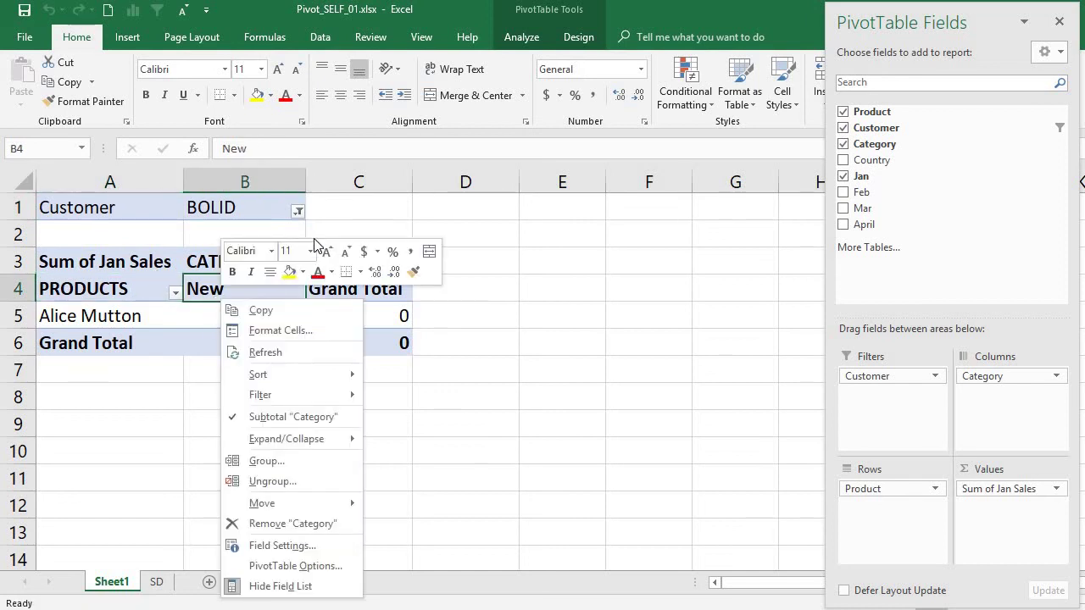
left_click(303, 352)
- Turn on "Refresh data when opening the file" in the PivotTable's data options and apply the change
left_click(119, 317)
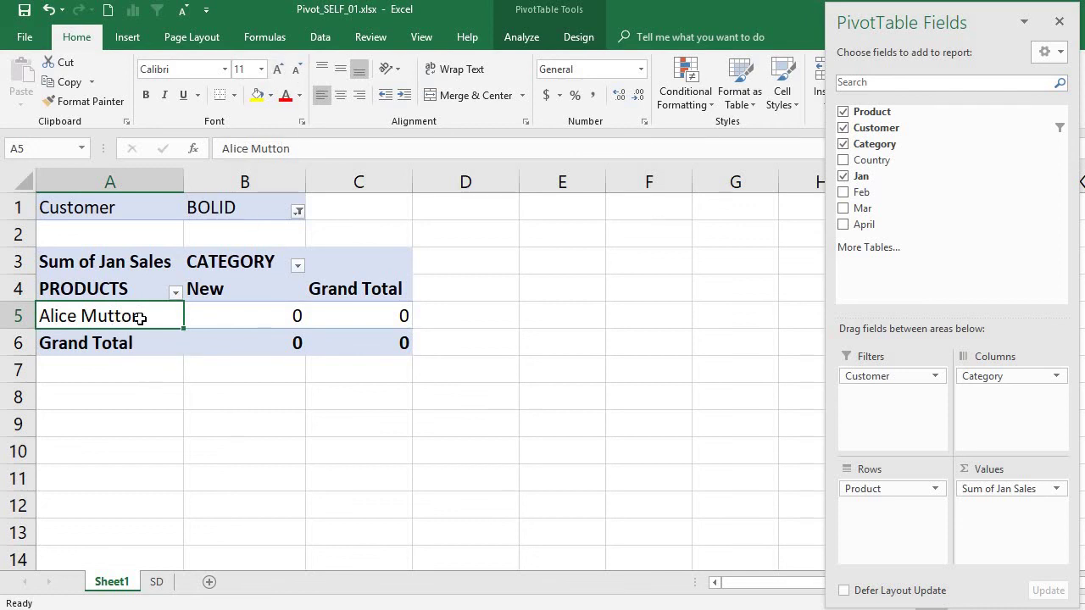
right_click(141, 322)
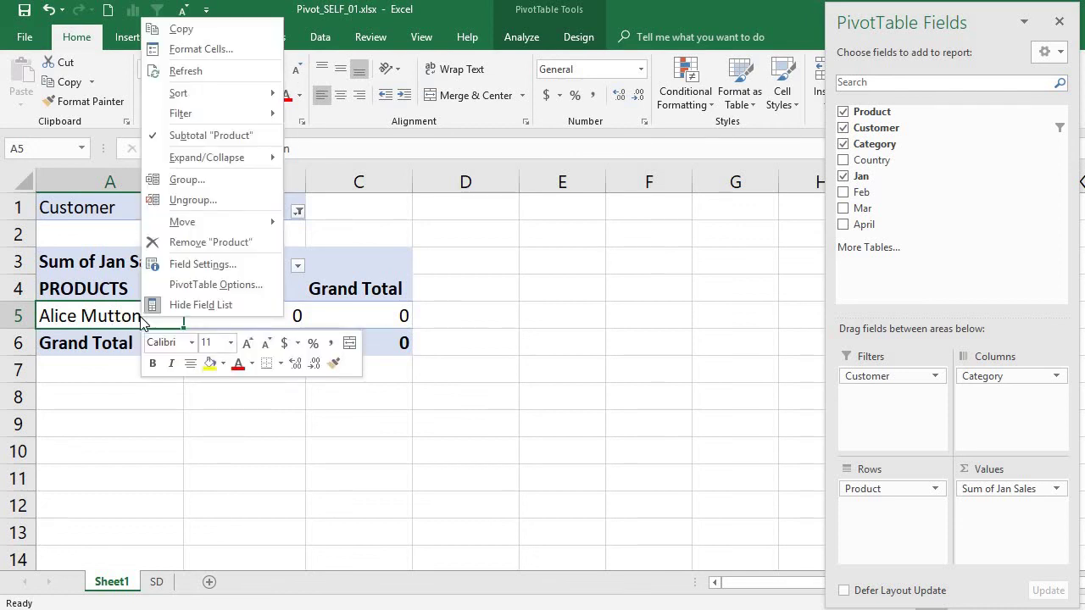
left_click(248, 285)
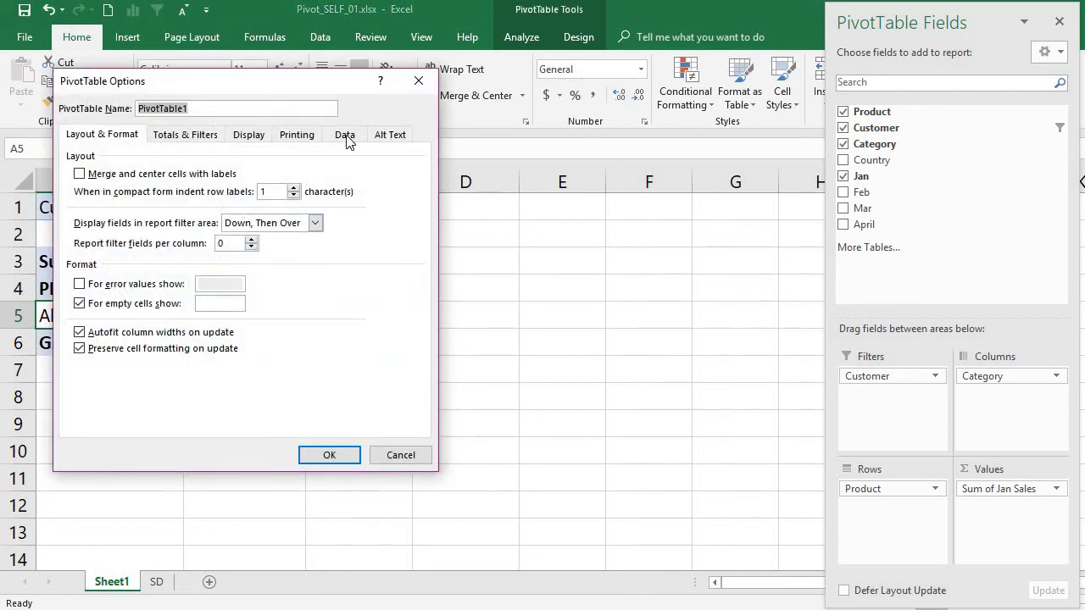
left_click(346, 137)
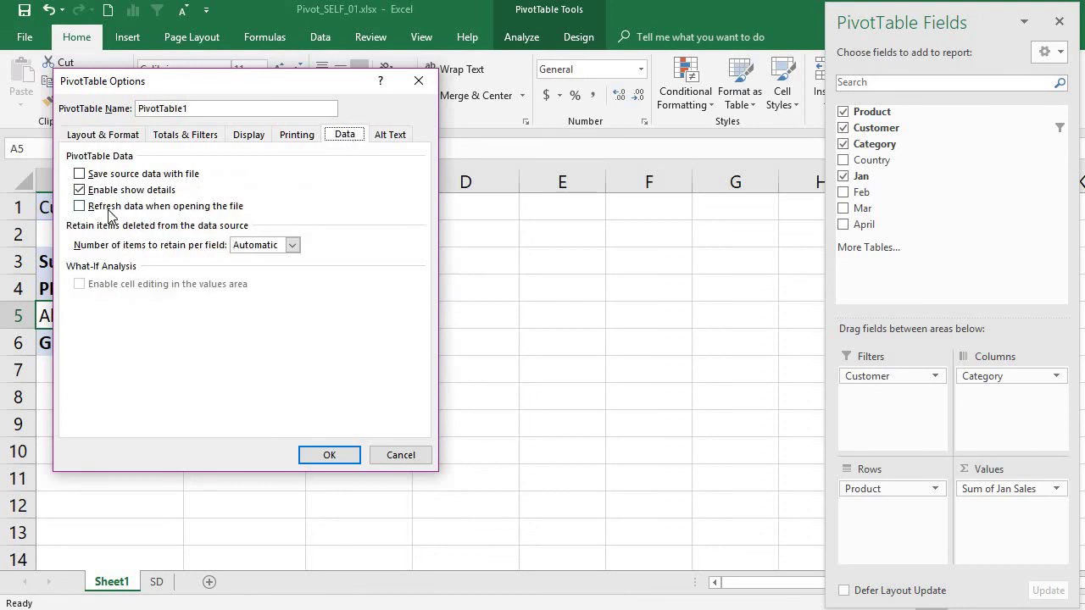
left_click(220, 212)
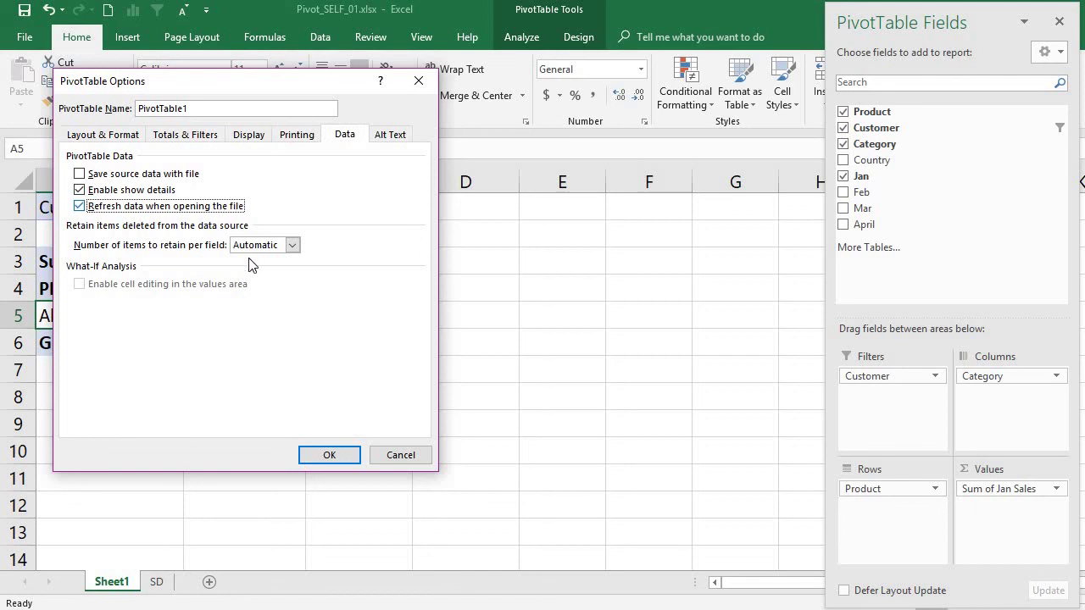
left_click(325, 454)
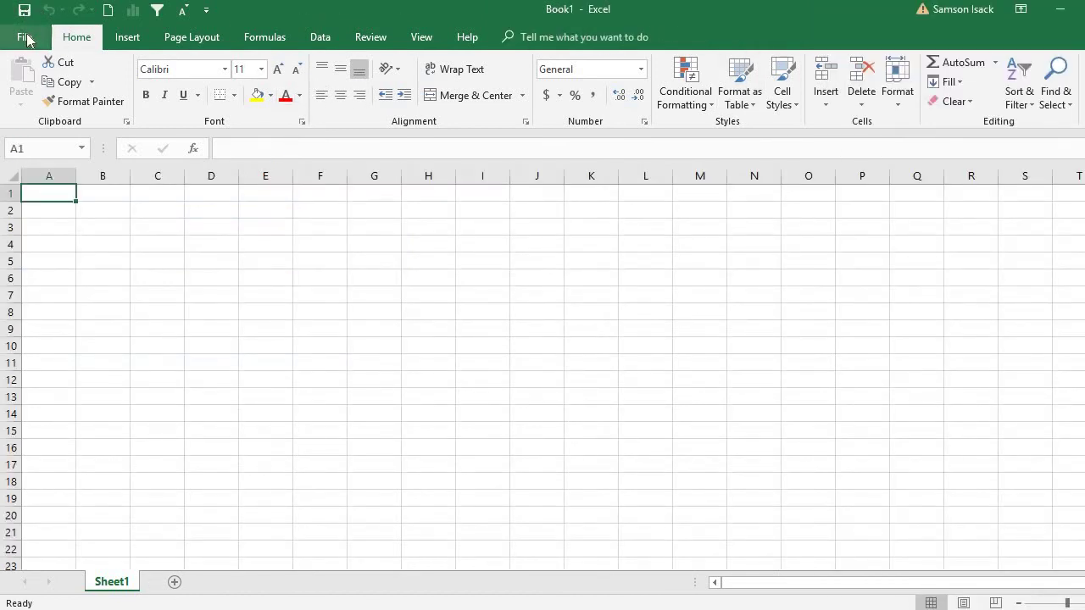
- Open Pivot_SELF_01.xlsx again from the recent workbooks and maximize its window
left_click(26, 39)
left_click(28, 41)
left_click(25, 39)
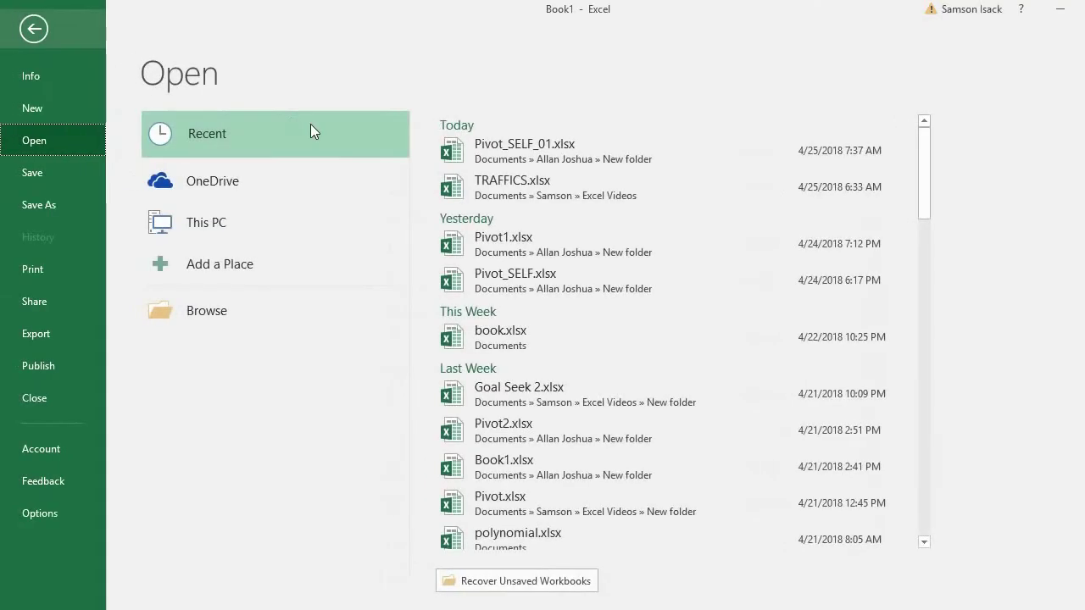
left_click(558, 155)
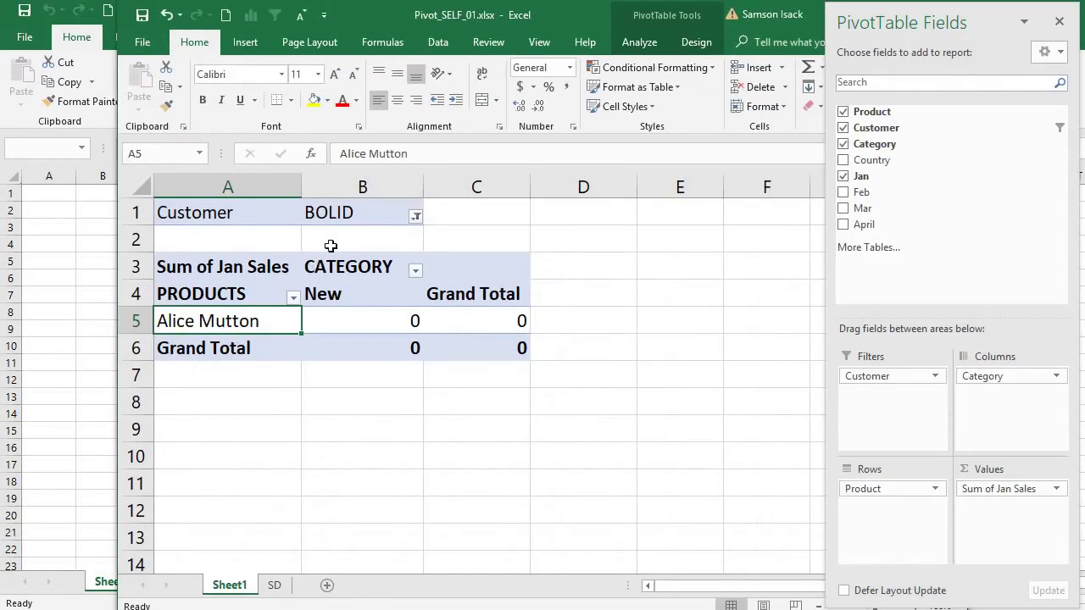
double_click(586, 16)
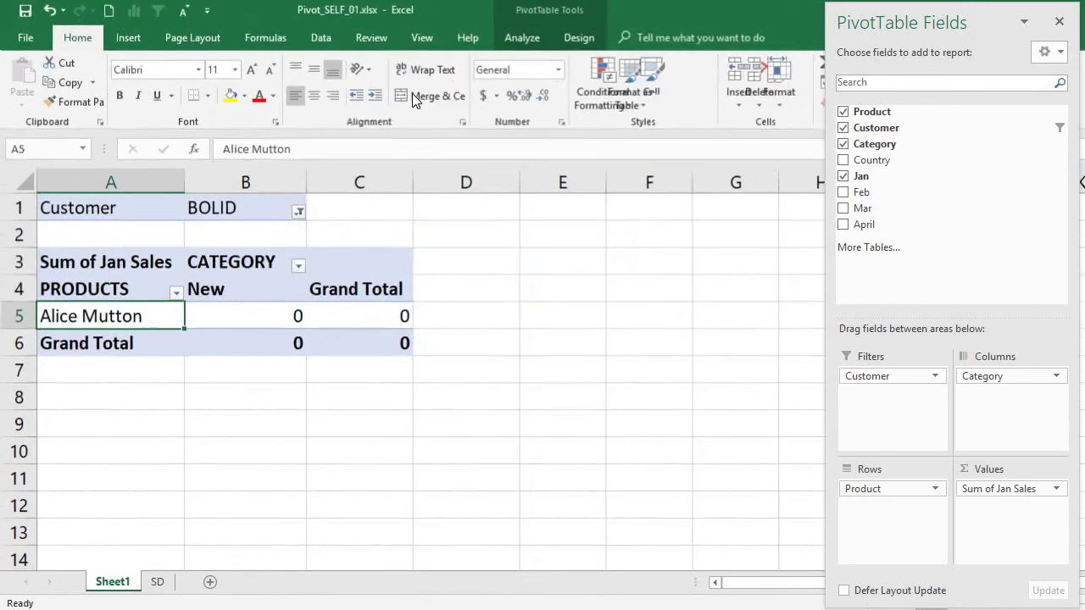
- Check that the Customer report filter's list opens without a manual refresh, and close it with BOLID still selected
left_click(297, 211)
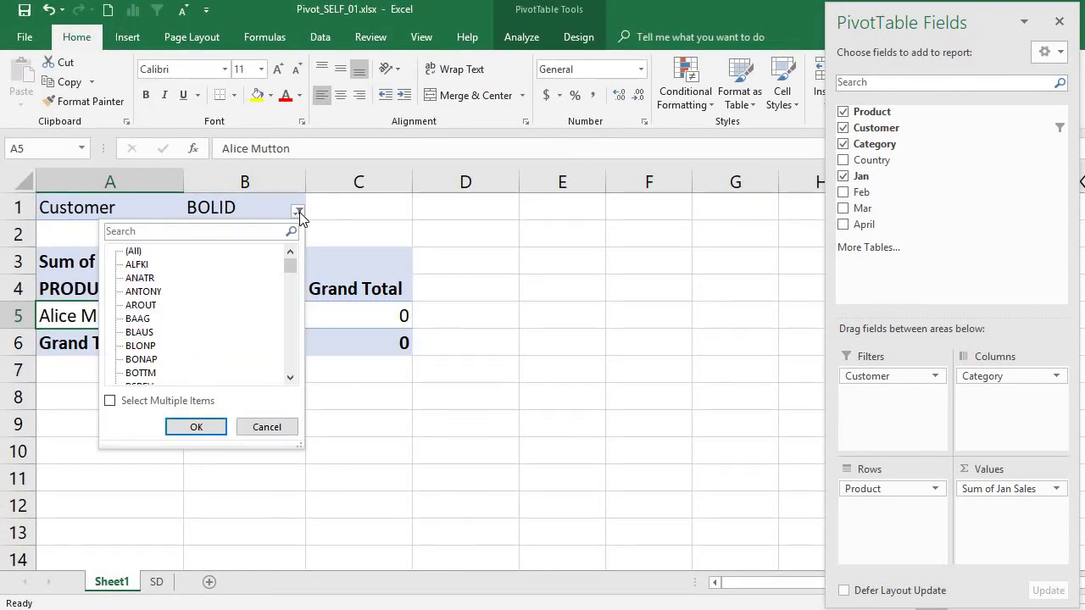
left_click(62, 292)
left_click(62, 293)
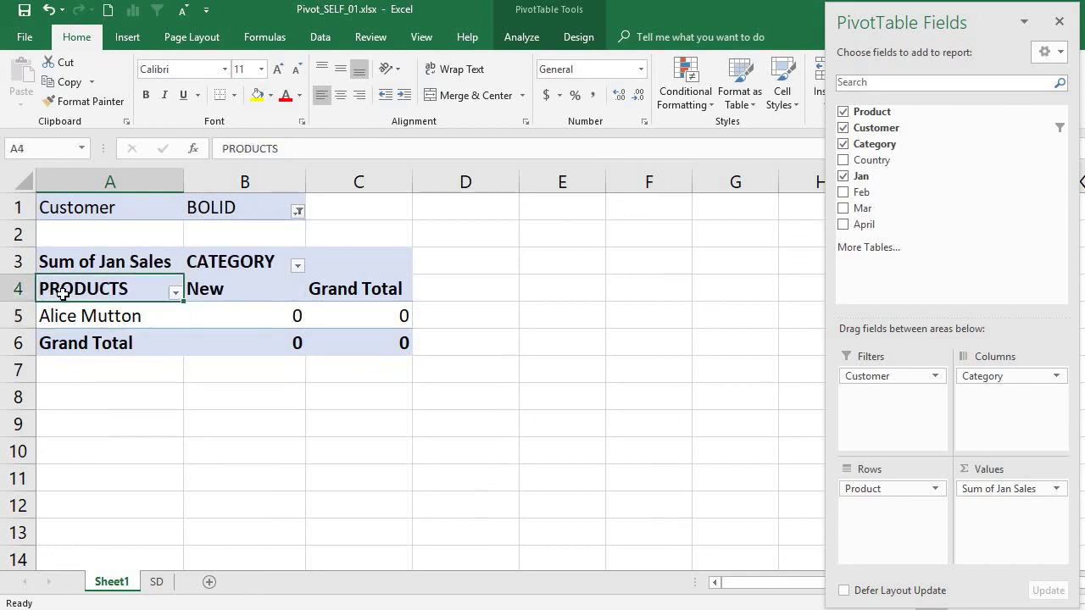